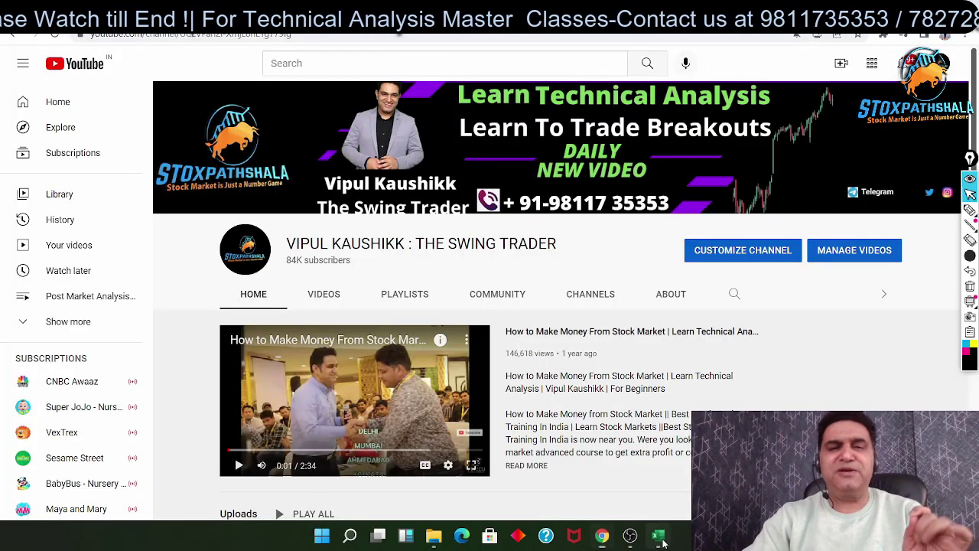
Switch to the Excel workbook and review the No of Trades, Initial Investment and ROI column headers
{"action": "left_click", "coordinate": [660, 537]}
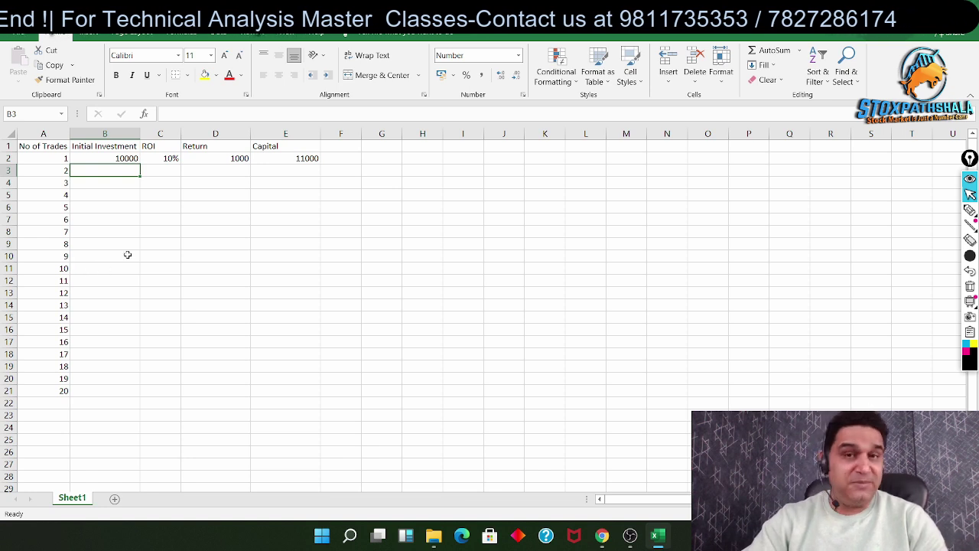
{"action": "left_click", "coordinate": [64, 156]}
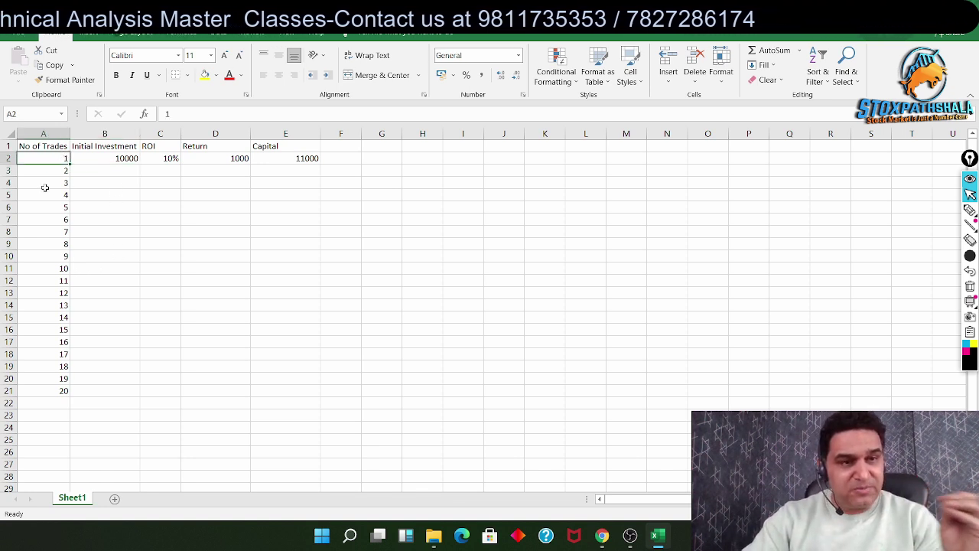
{"action": "left_click", "coordinate": [50, 147]}
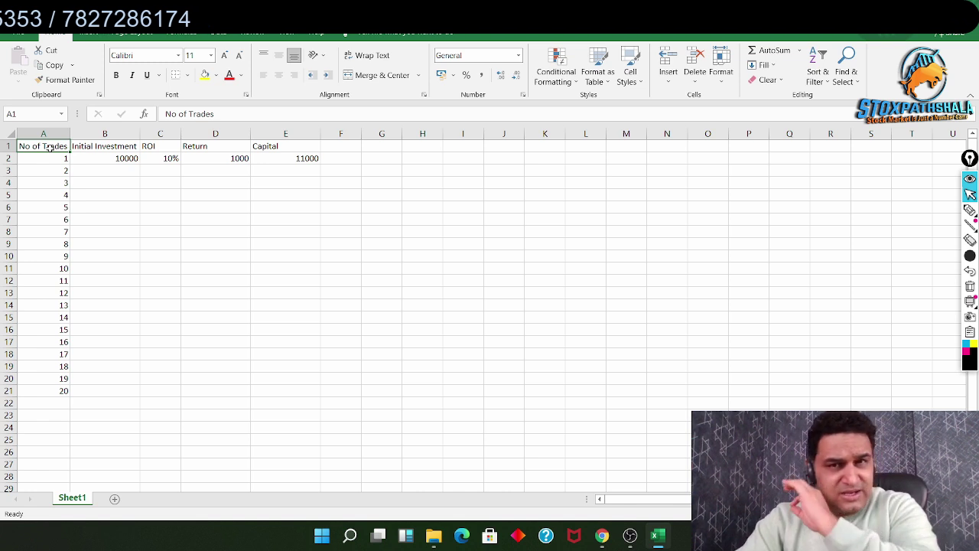
{"action": "left_click", "coordinate": [98, 147]}
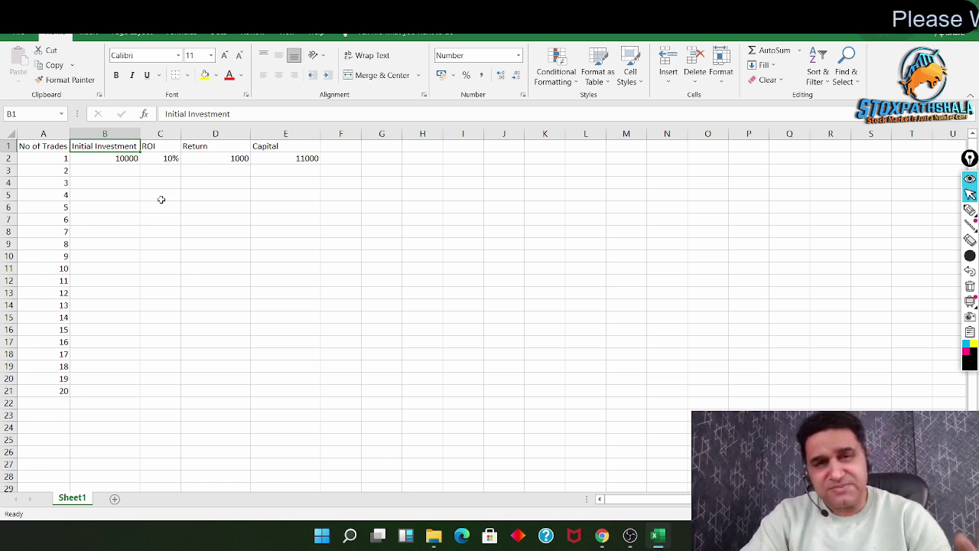
{"action": "left_click", "coordinate": [160, 147]}
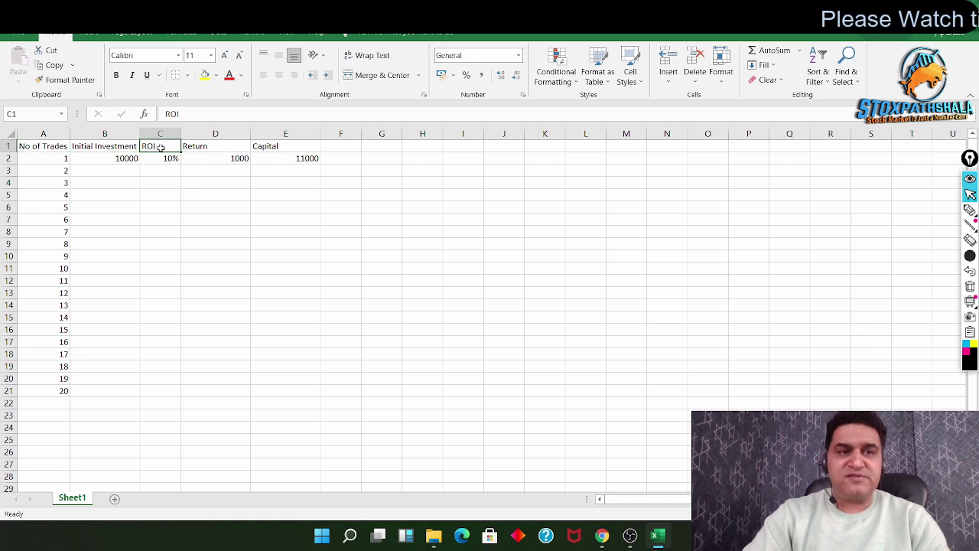
Set the ROI of the first trade in C2 to 15%
{"action": "left_click", "coordinate": [156, 158]}
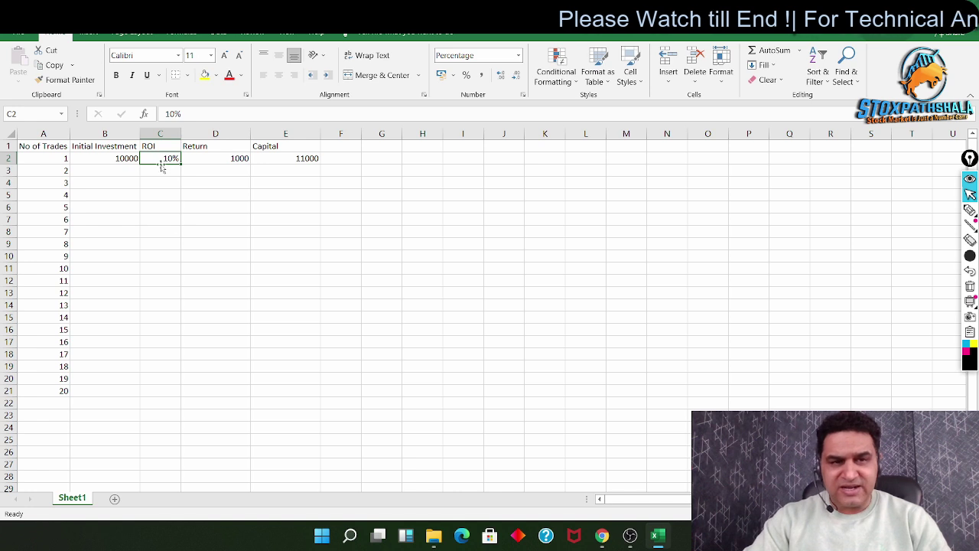
{"action": "type", "text": "15"}
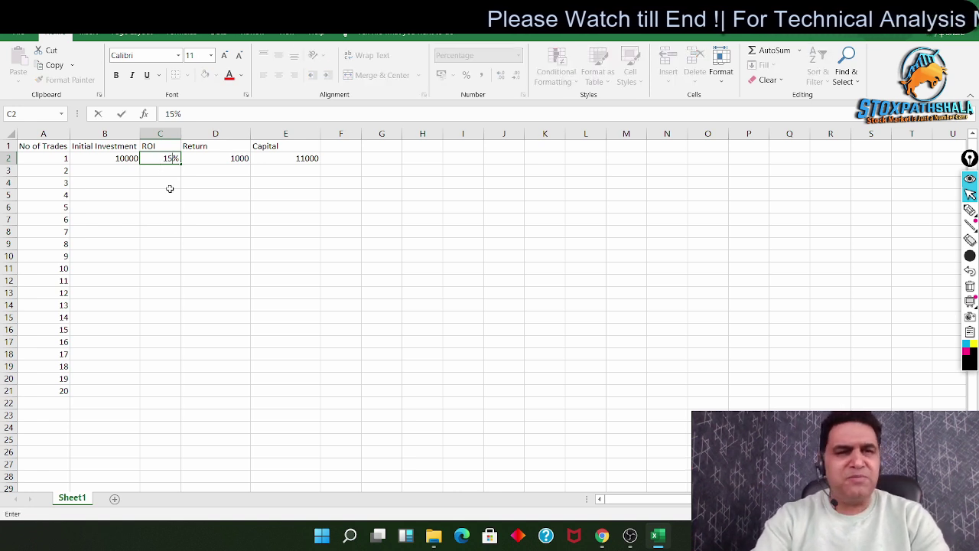
{"action": "key", "text": "Tab"}
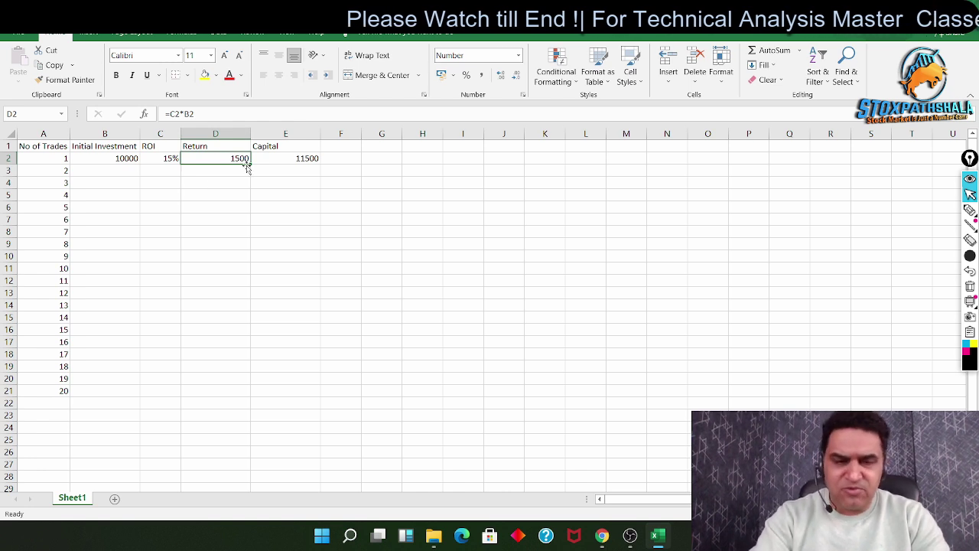
Examine the first trade's initial investment, ROI, return and capital cells, including the formulas behind return and capital
{"action": "key", "text": "Left"}
{"action": "key", "text": "Left"}
{"action": "key", "text": "Right"}
{"action": "key", "text": "Right"}
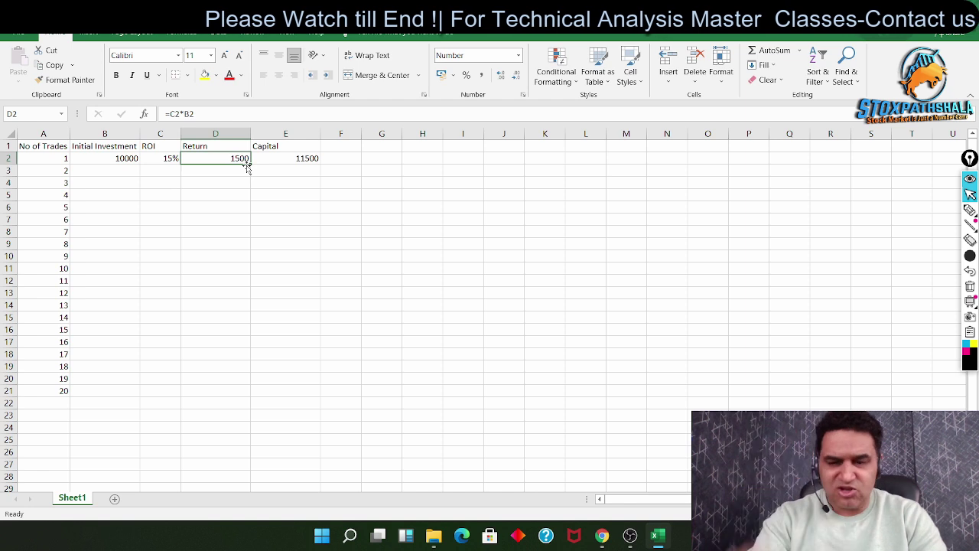
{"action": "type", "text": "0"}
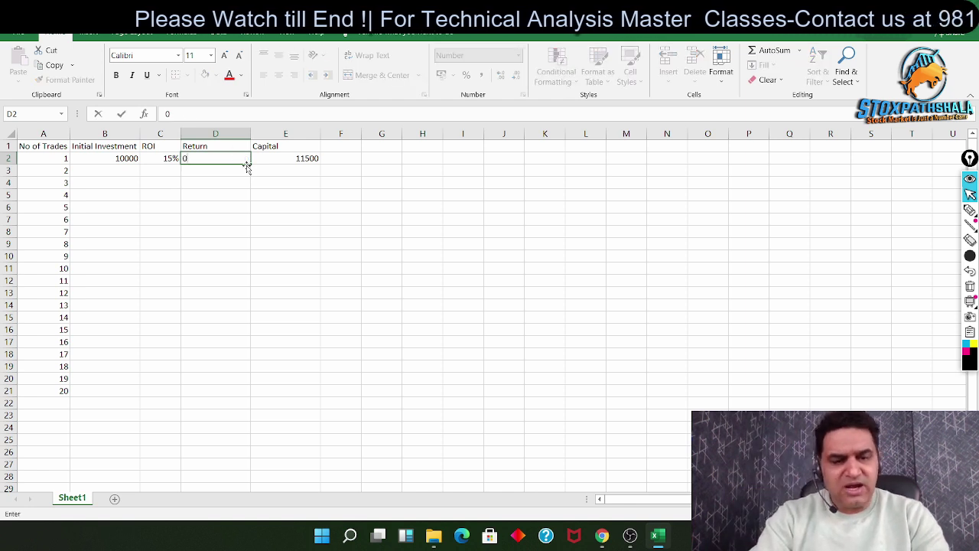
{"action": "key", "text": "Escape"}
{"action": "key", "text": "Right"}
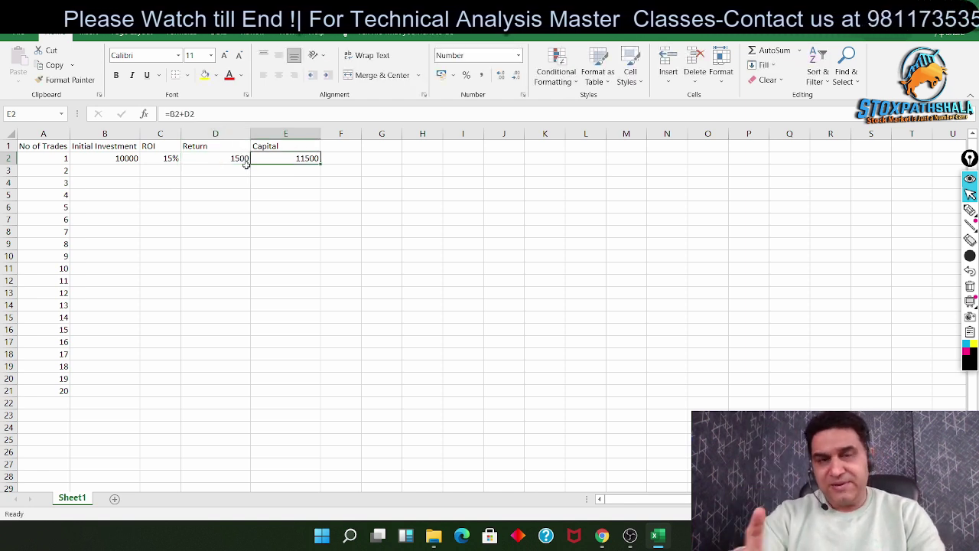
{"action": "left_click", "coordinate": [90, 158]}
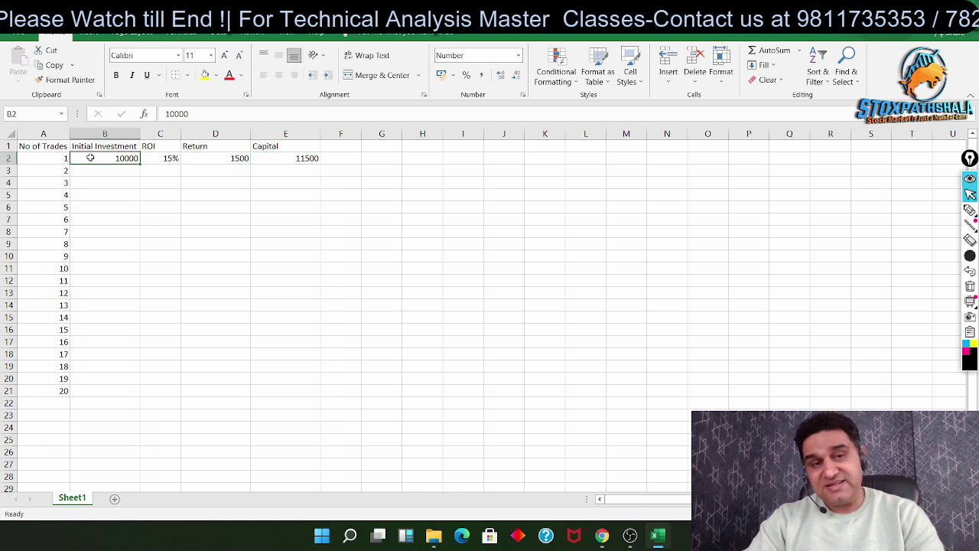
{"action": "left_click", "coordinate": [213, 158]}
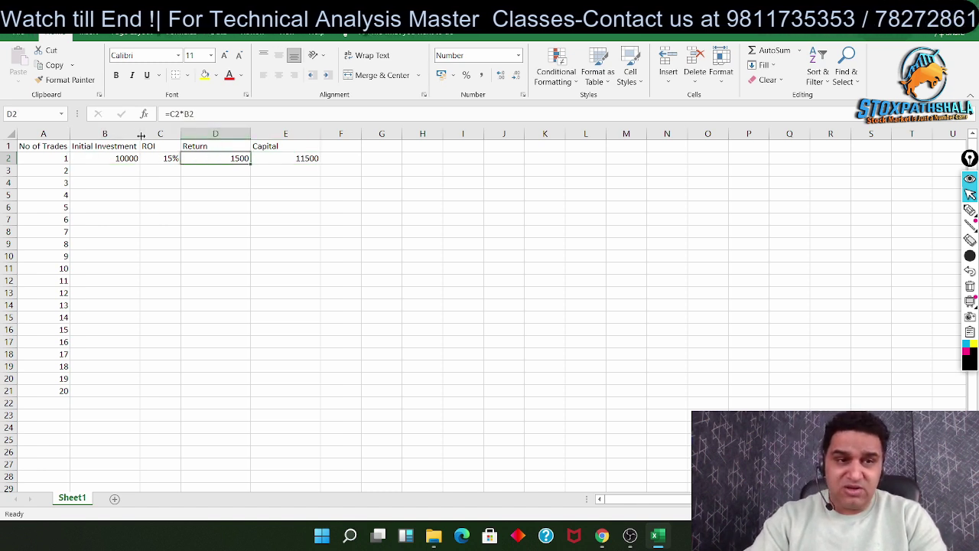
{"action": "left_click", "coordinate": [270, 159]}
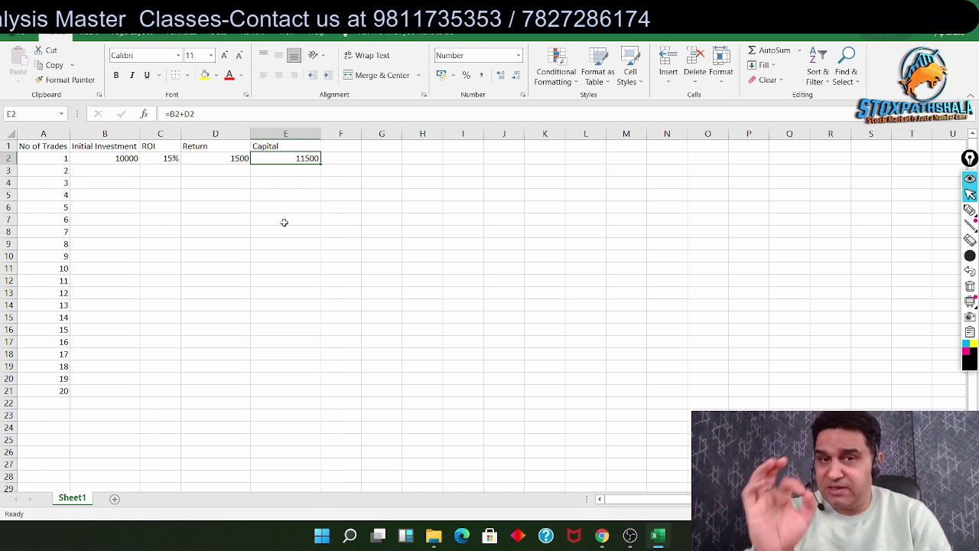
{"action": "left_click", "coordinate": [90, 156]}
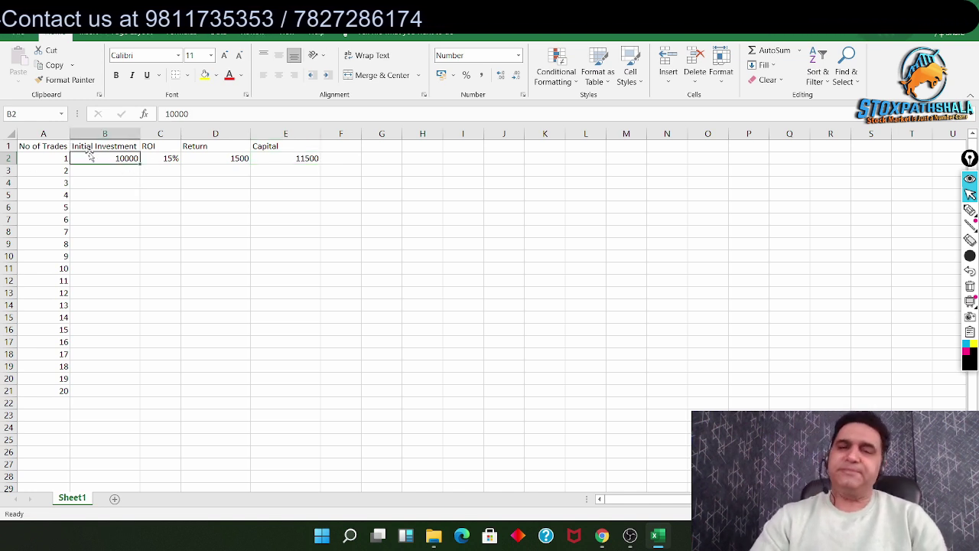
{"action": "left_click", "coordinate": [164, 159]}
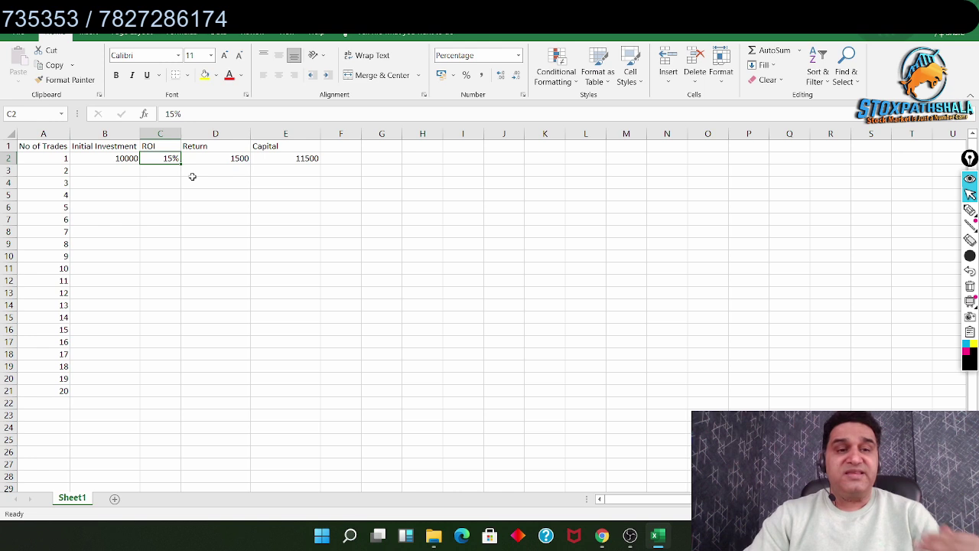
{"action": "left_click", "coordinate": [300, 158]}
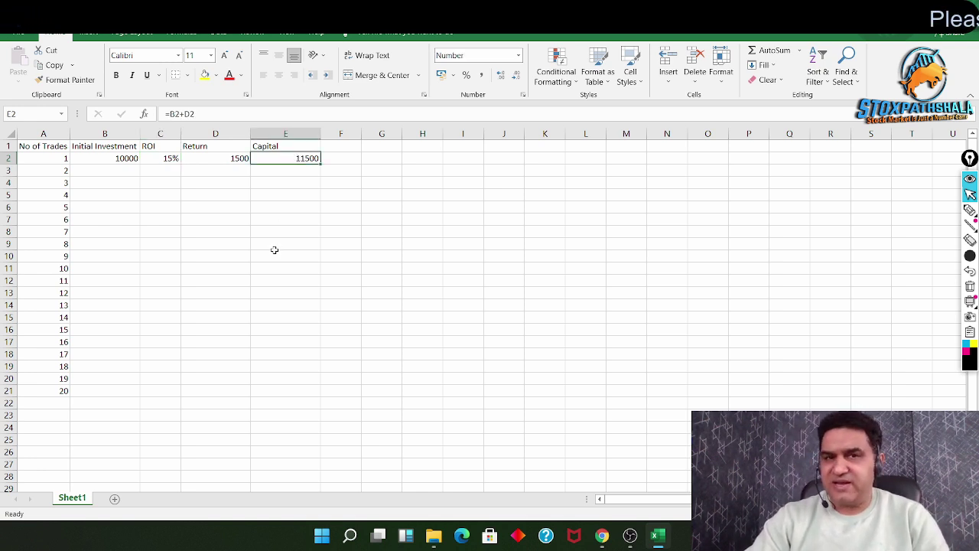
Link the second trade's initial investment in B3 to the first trade's capital with the formula =E2
{"action": "left_click", "coordinate": [125, 166]}
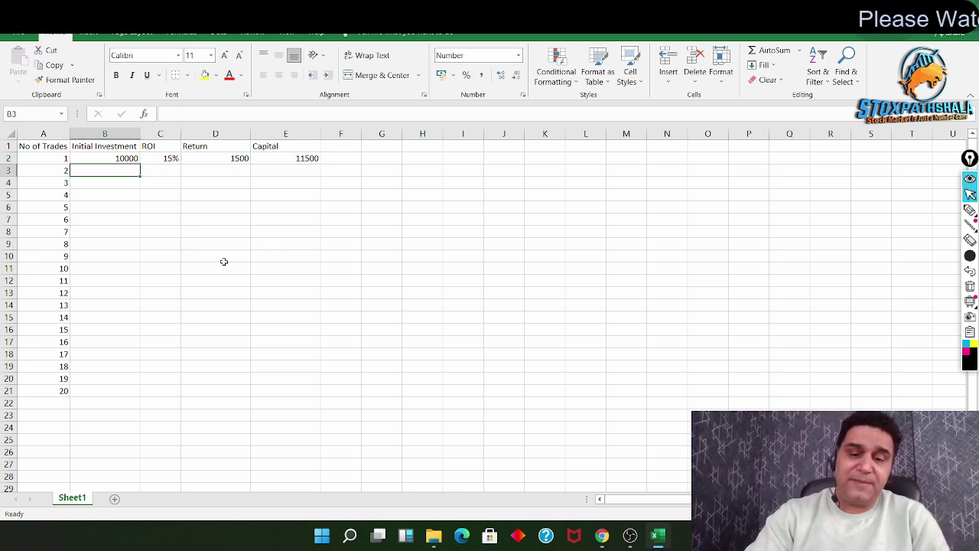
{"action": "type", "text": "="}
{"action": "key", "text": "Up"}
{"action": "key", "text": "Right"}
{"action": "key", "text": "Right"}
{"action": "key", "text": "Right"}
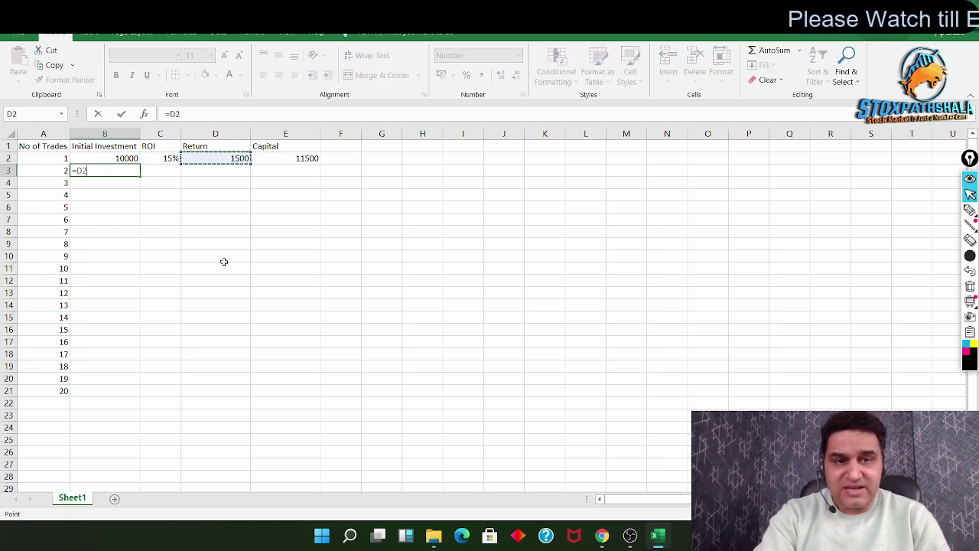
{"action": "key", "text": "Return"}
Copy the ROI, Return and Capital entries from the first trade's row down into the second trade's row
{"action": "key", "text": "Up"}
{"action": "key", "text": "Right"}
{"action": "key", "text": "ctrl+d"}
{"action": "key", "text": "Right"}
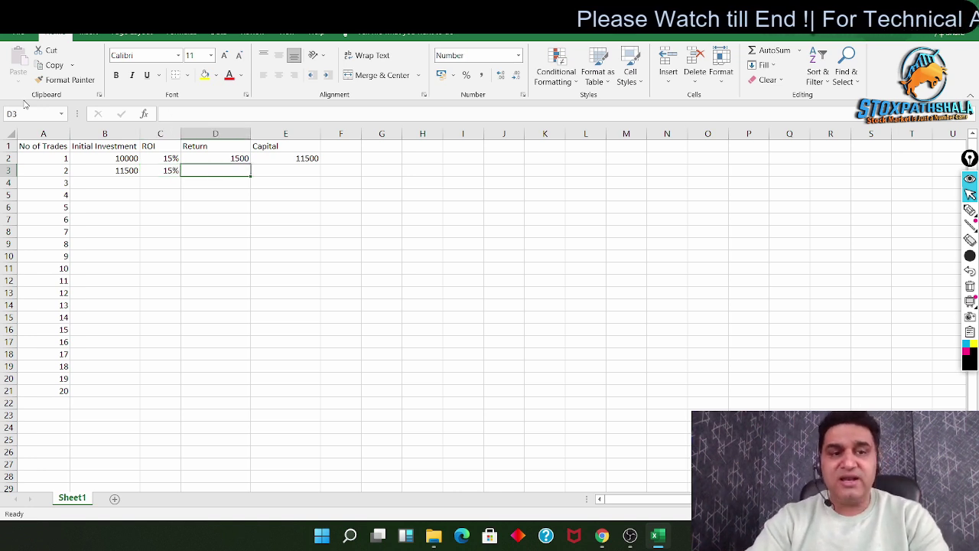
{"action": "key", "text": "ctrl+d"}
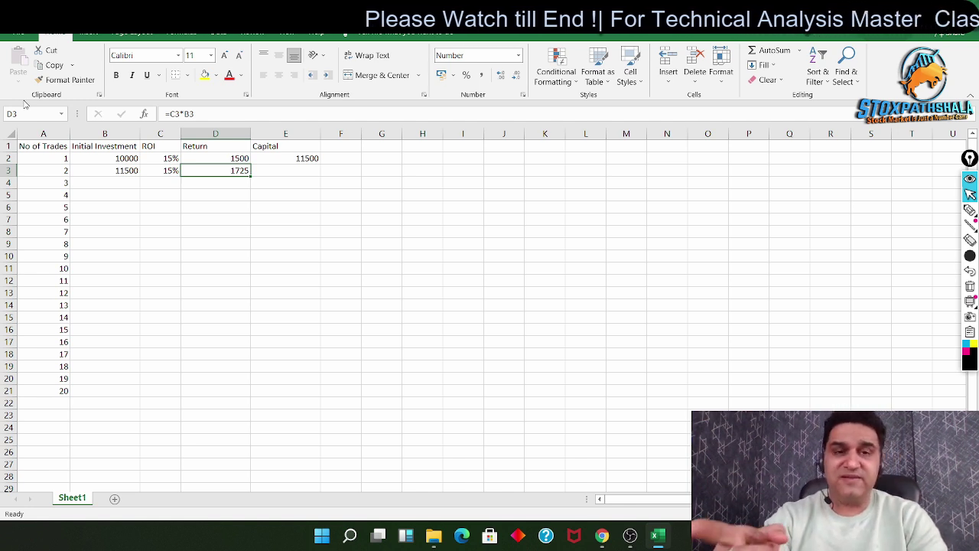
{"action": "key", "text": "Right"}
{"action": "key", "text": "ctrl+d"}
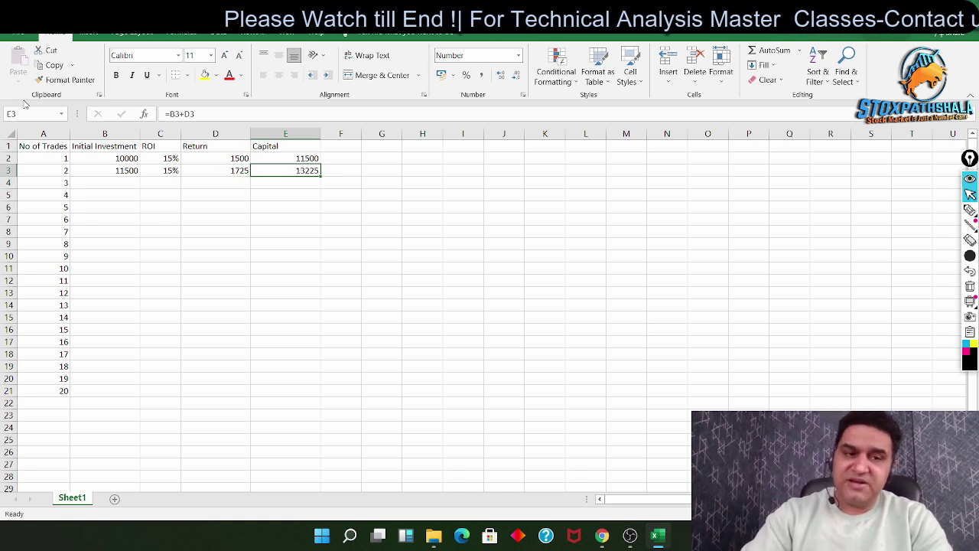
{"action": "left_click", "coordinate": [241, 170]}
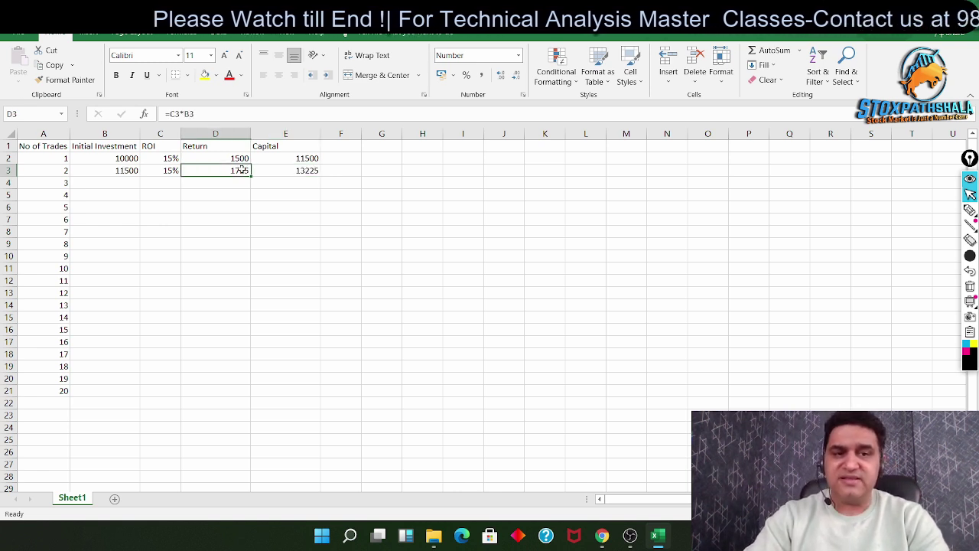
{"action": "left_click", "coordinate": [314, 171]}
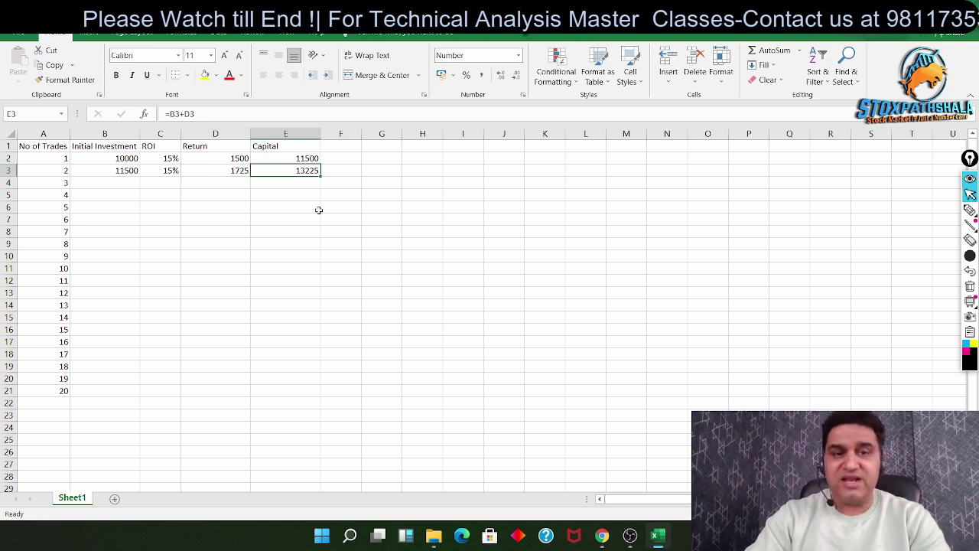
Fill the second trade's Initial Investment, ROI, Return and Capital cells down through trade 20 and auto-fit the Capital column width
{"action": "left_click", "coordinate": [134, 171]}
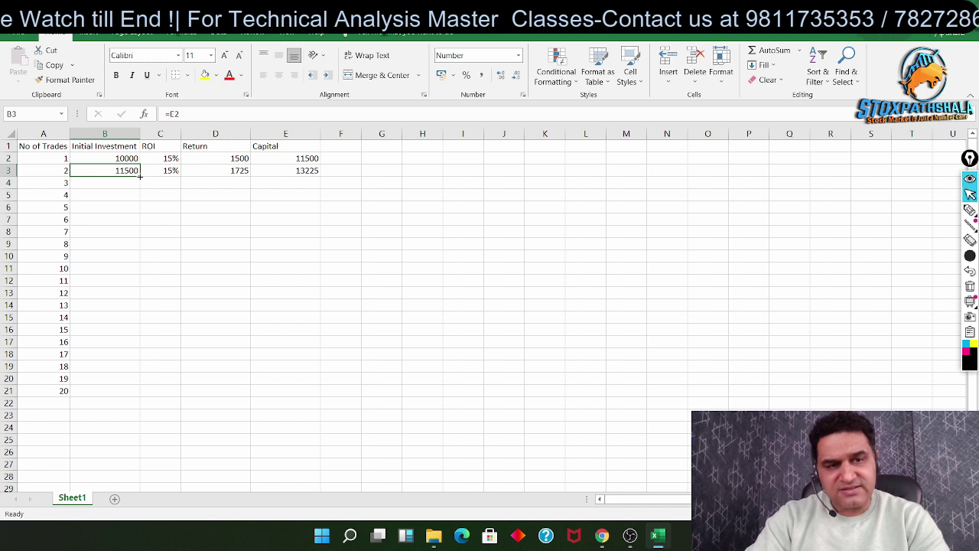
{"action": "double_click", "coordinate": [140, 176]}
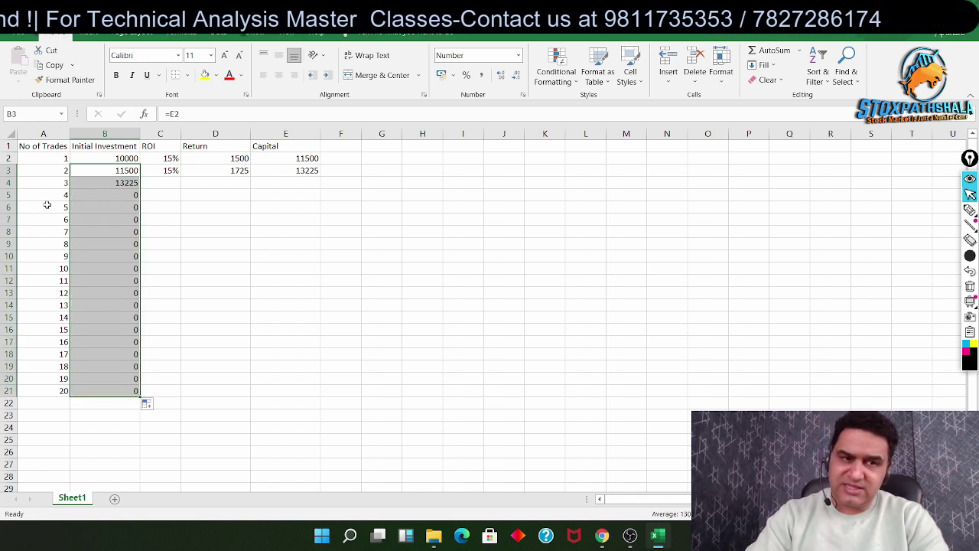
{"action": "left_click", "coordinate": [174, 171]}
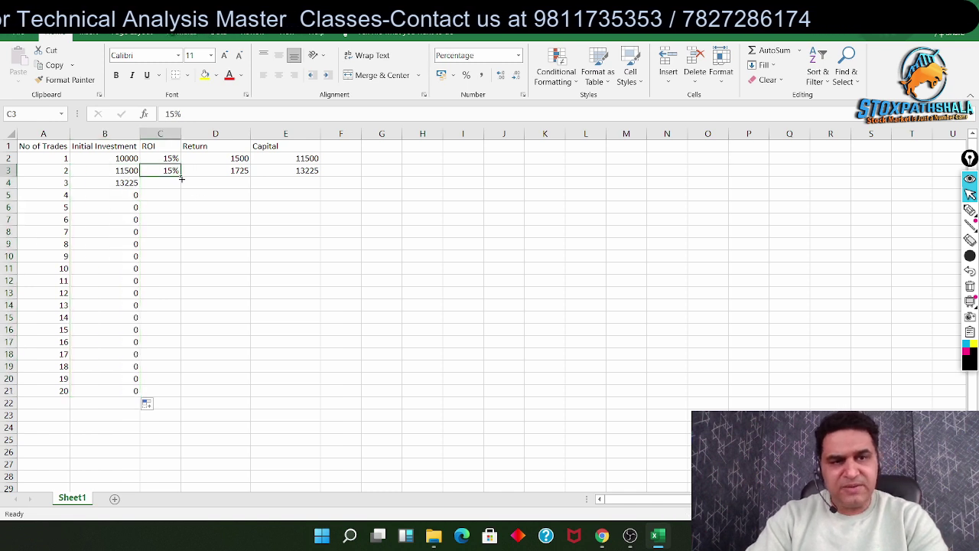
{"action": "double_click", "coordinate": [180, 176]}
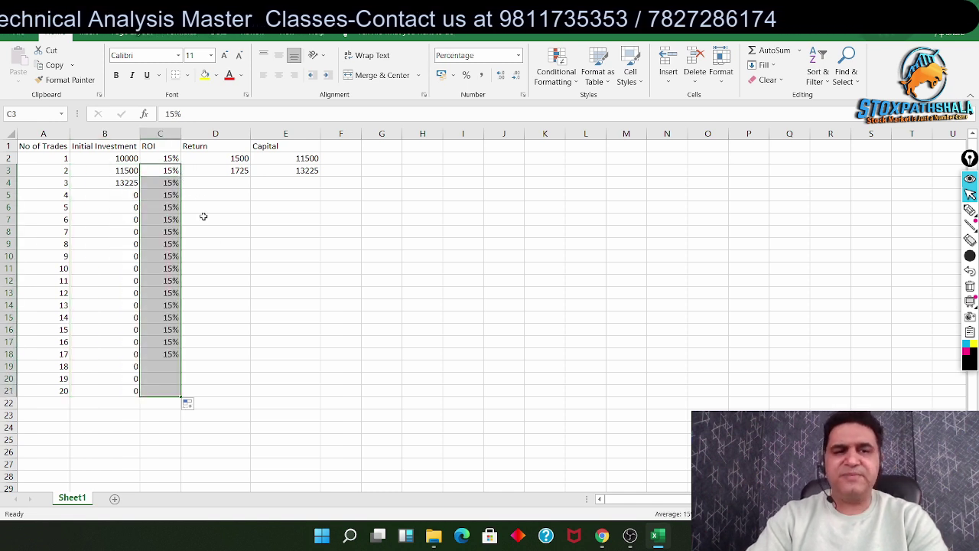
{"action": "left_click", "coordinate": [235, 169]}
{"action": "double_click", "coordinate": [249, 177]}
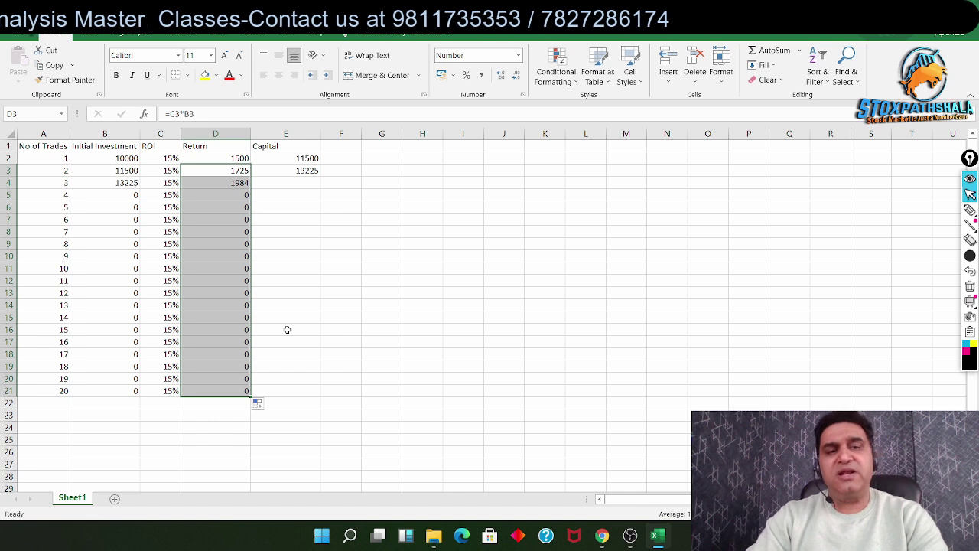
{"action": "left_click", "coordinate": [310, 170]}
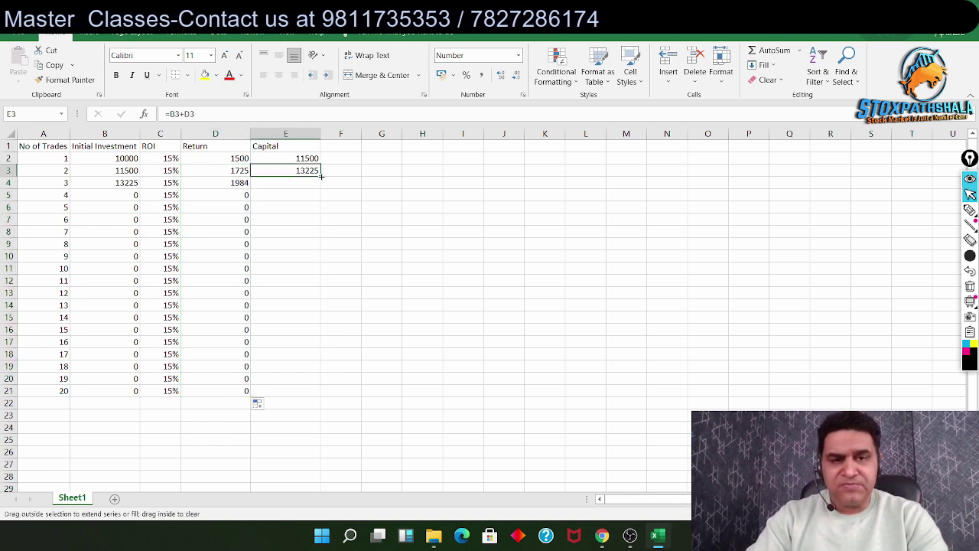
{"action": "double_click", "coordinate": [320, 176]}
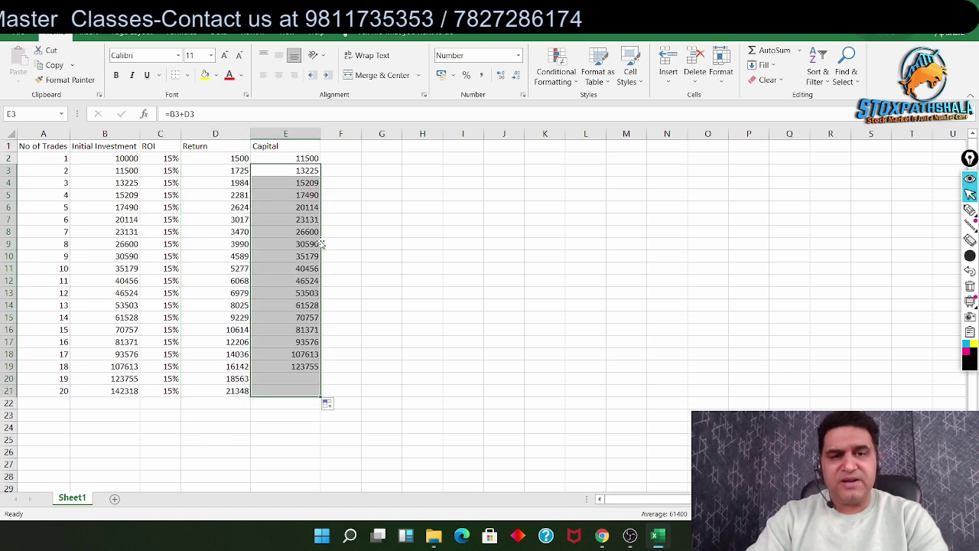
{"action": "double_click", "coordinate": [321, 135]}
{"action": "left_click_drag", "start_coordinate": [283, 135], "coordinate": [311, 135]}
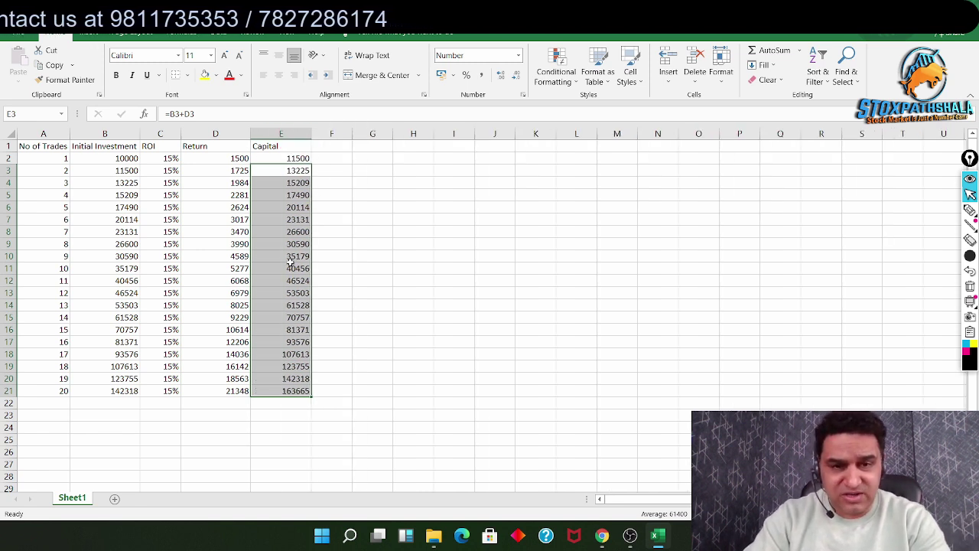
Review the starting investment in B2 against the final capital for trade 20 in E21
{"action": "left_click", "coordinate": [114, 156]}
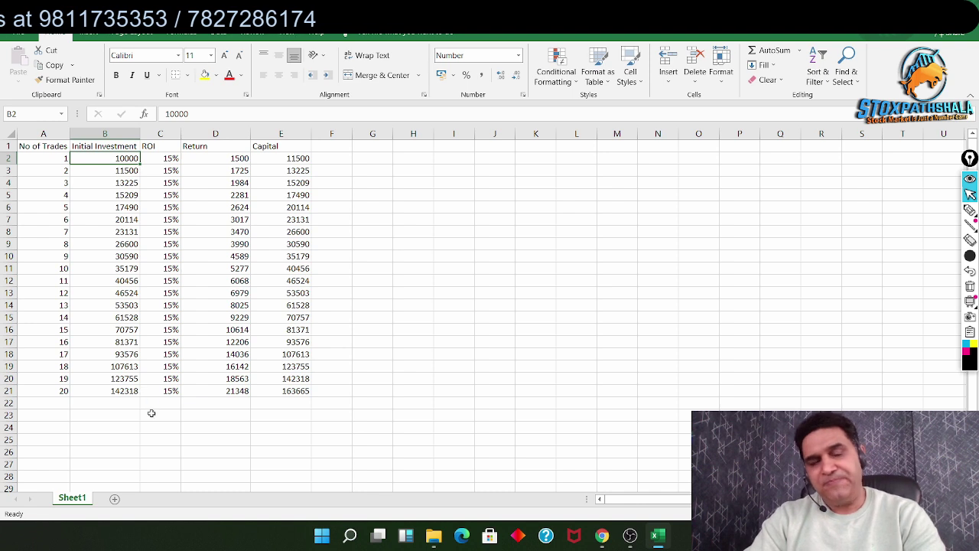
{"action": "left_click", "coordinate": [61, 391]}
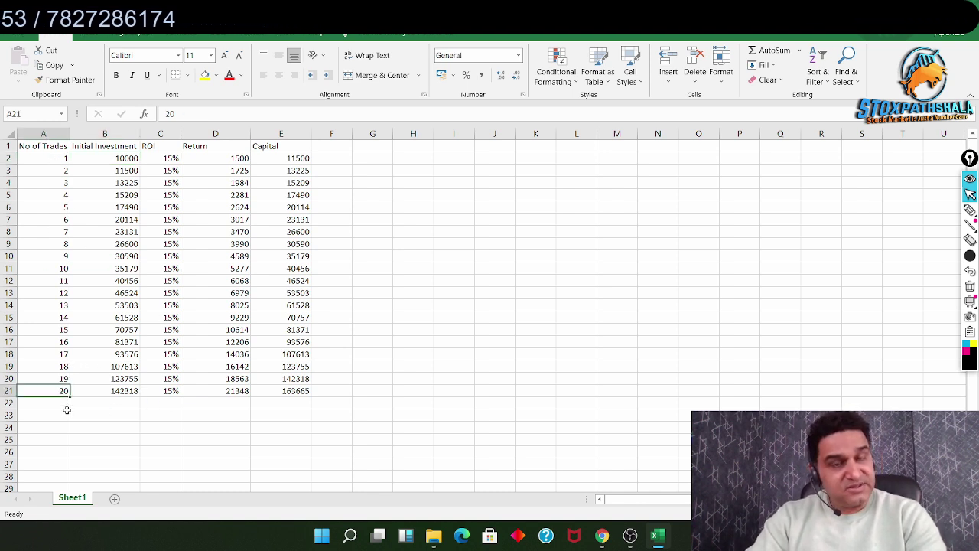
{"action": "left_click", "coordinate": [285, 392]}
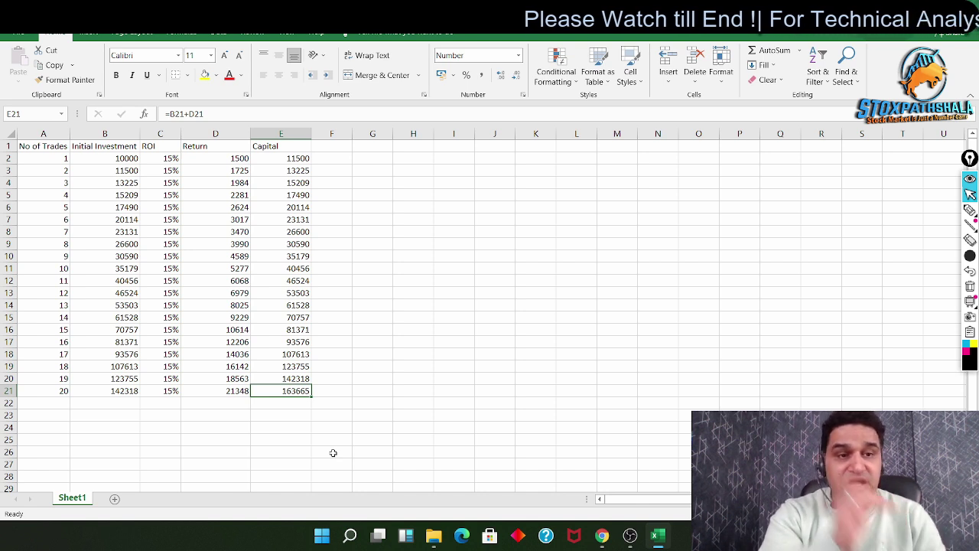
Set the first trade's initial investment in B2 to 100000
{"action": "left_click", "coordinate": [121, 158]}
{"action": "type", "text": "10"}
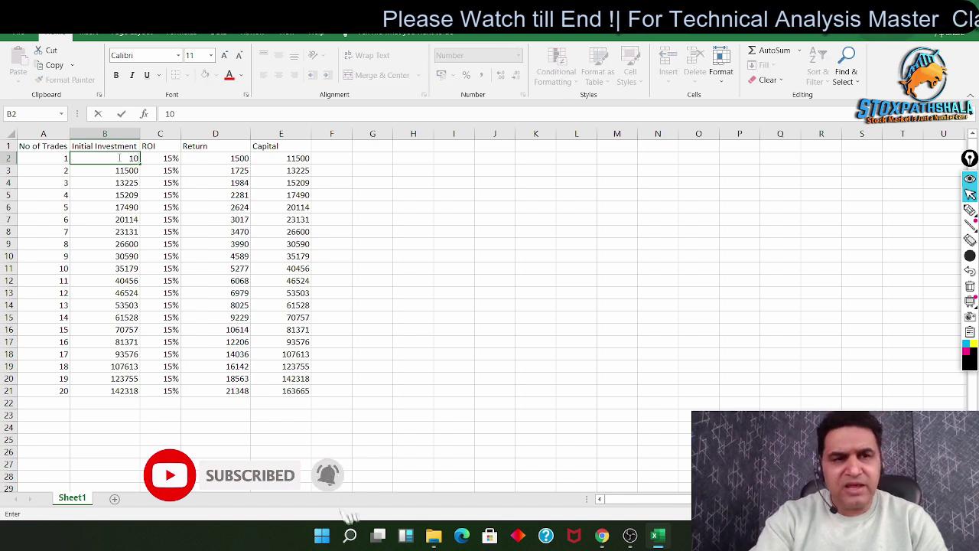
{"action": "type", "text": "000"}
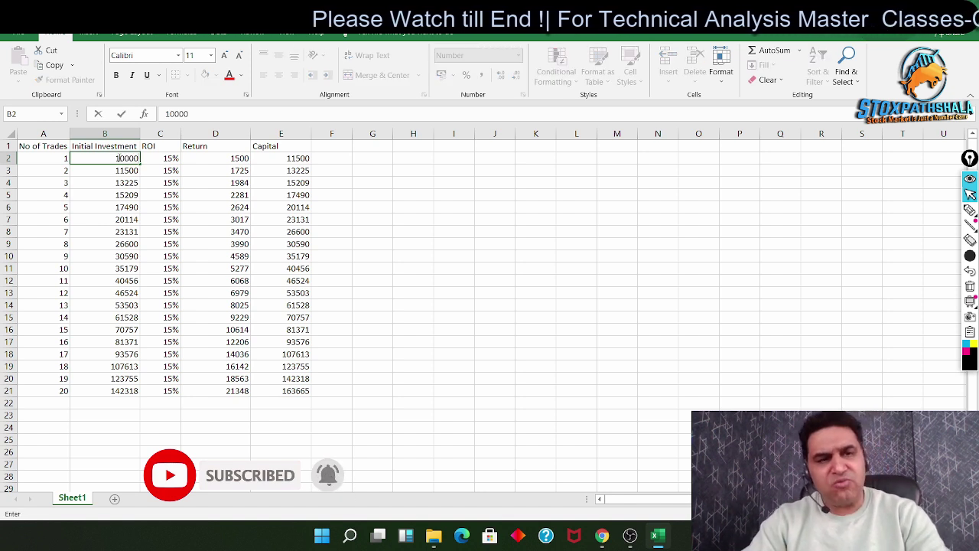
{"action": "type", "text": "0"}
{"action": "key", "text": "Tab"}
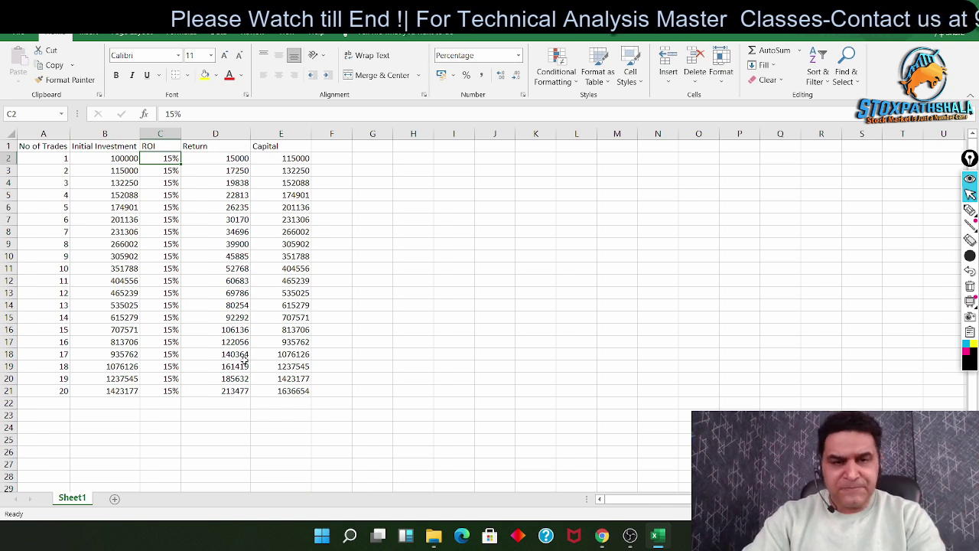
Record the 15% scenario beside the table by entering 100000, 15 and 1636654 in cells L13 to N13
{"action": "left_click", "coordinate": [413, 243]}
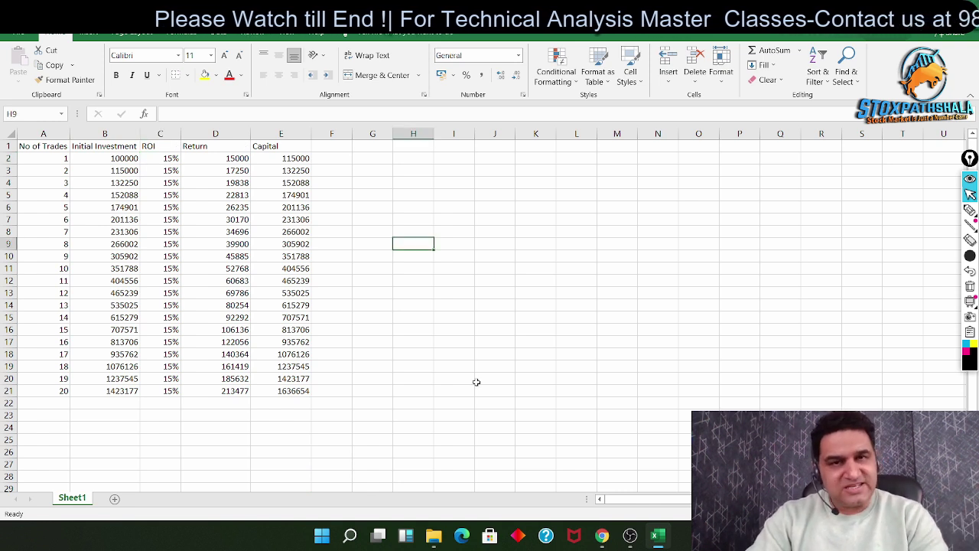
{"action": "left_click", "coordinate": [575, 291]}
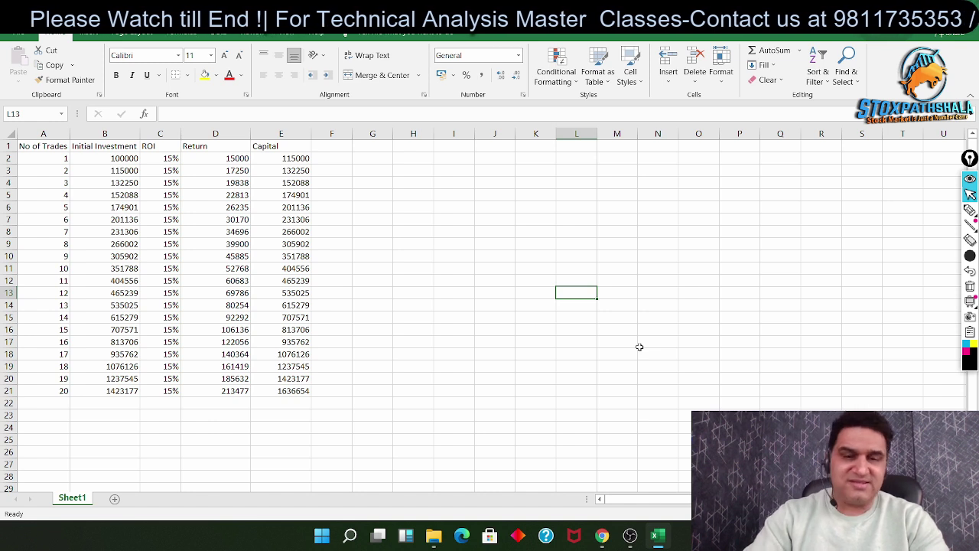
{"action": "type", "text": "100000"}
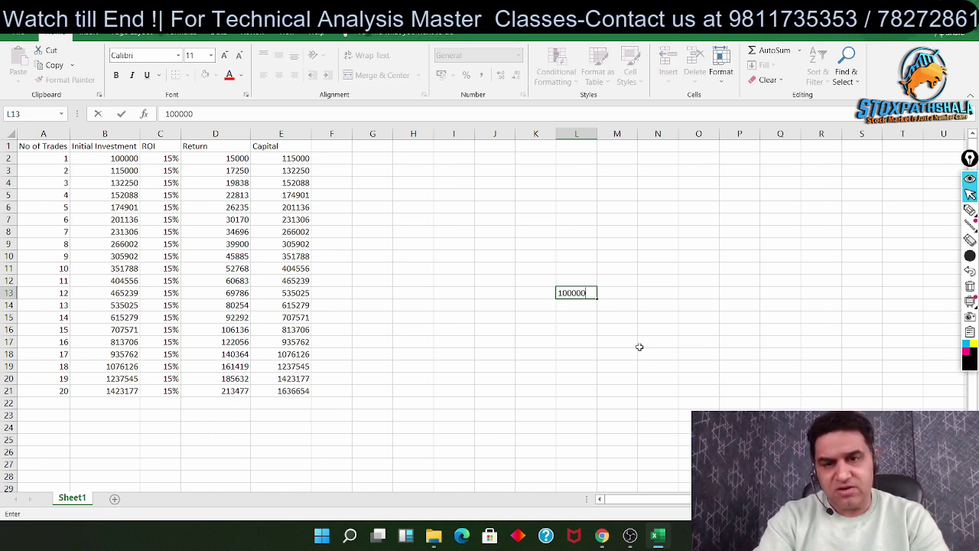
{"action": "key", "text": "Tab"}
{"action": "type", "text": "1"}
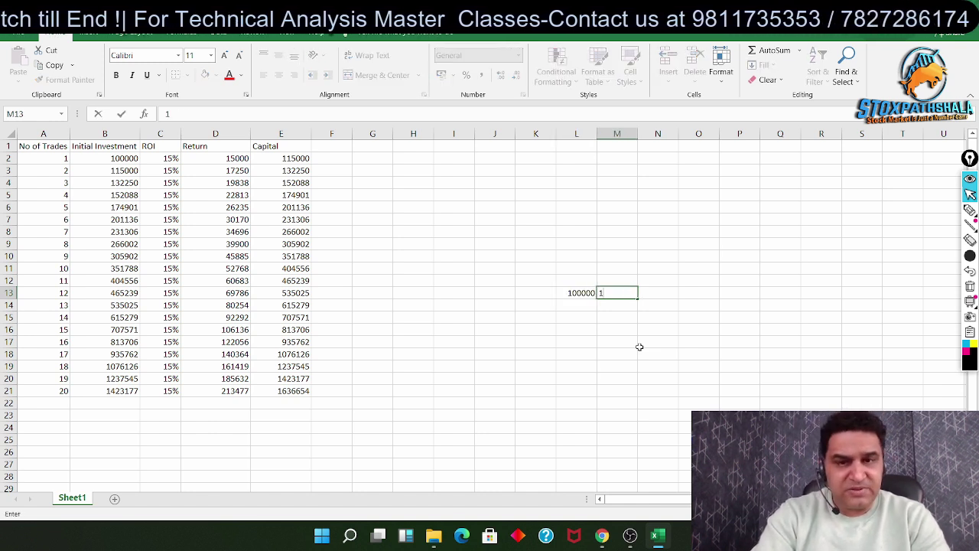
{"action": "key", "text": "Tab"}
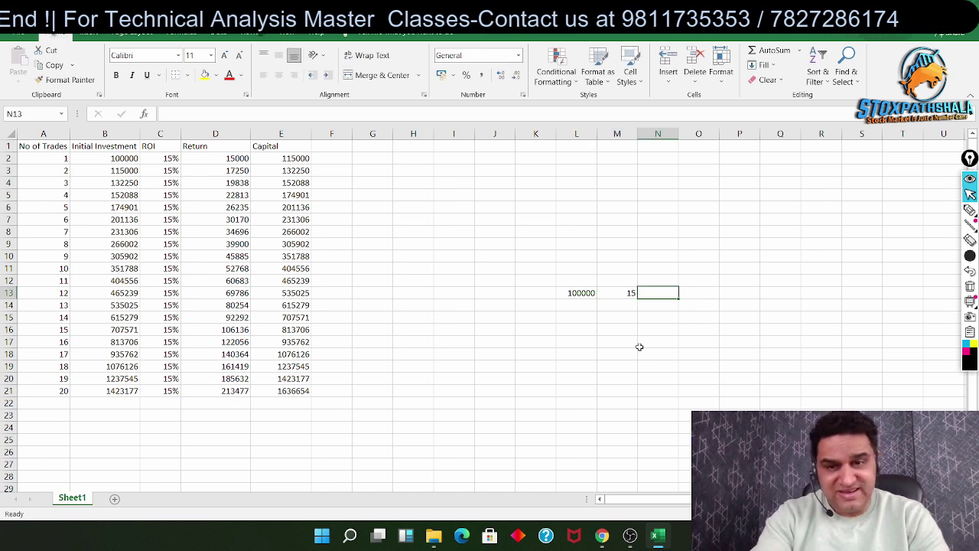
{"action": "type", "text": "163665"}
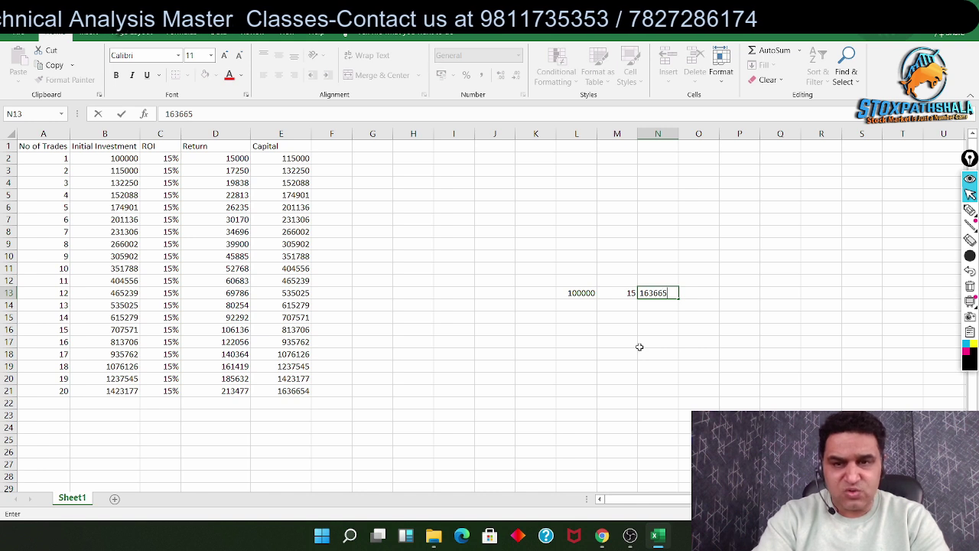
{"action": "type", "text": "4"}
{"action": "key", "text": "Return"}
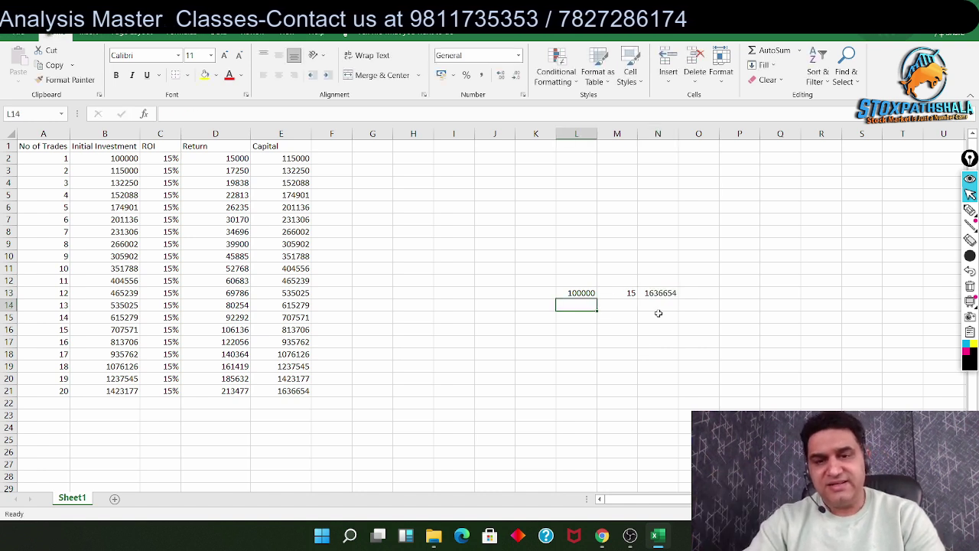
Set the first trade's ROI in C2 to 18% and fill it down the ROI column through trade 20
{"action": "left_click", "coordinate": [168, 158]}
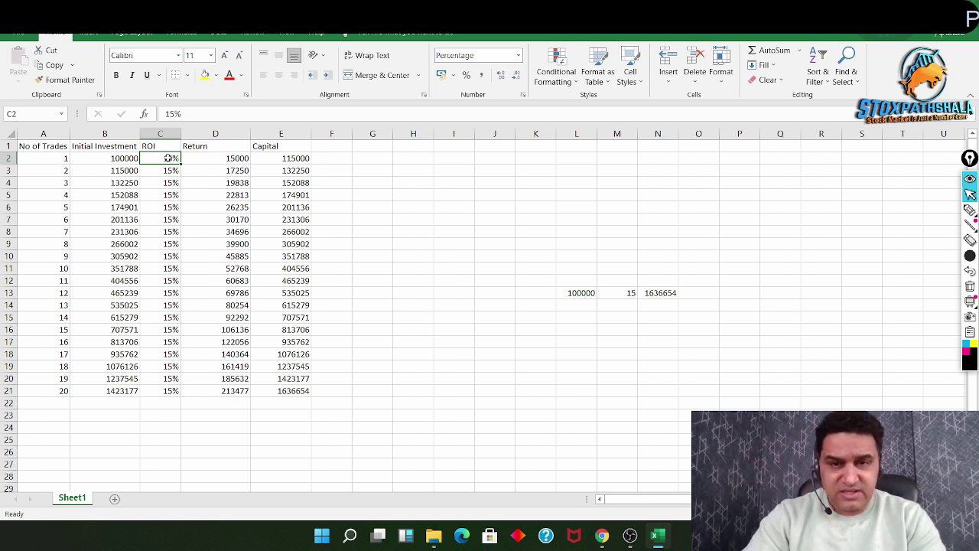
{"action": "type", "text": "183"}
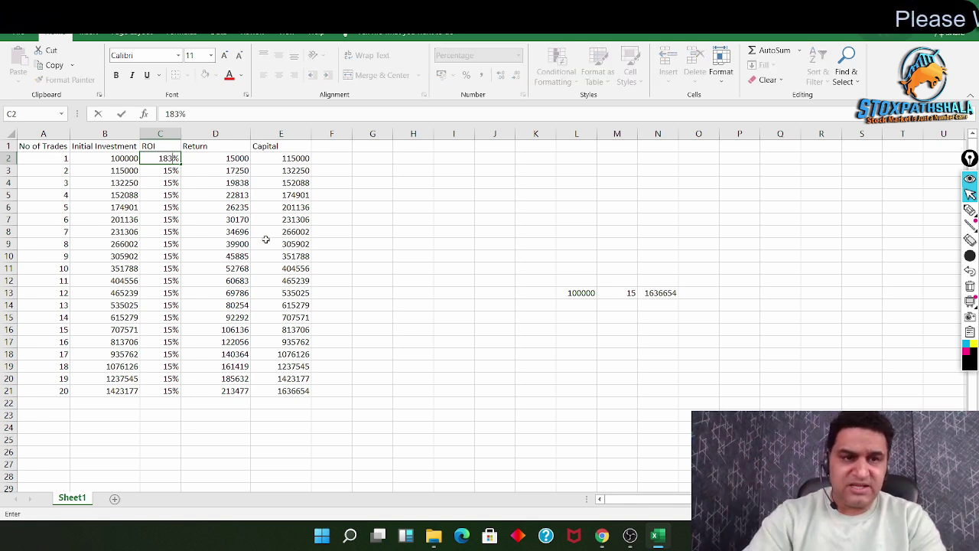
{"action": "key", "text": "BackSpace"}
{"action": "key", "text": "Return"}
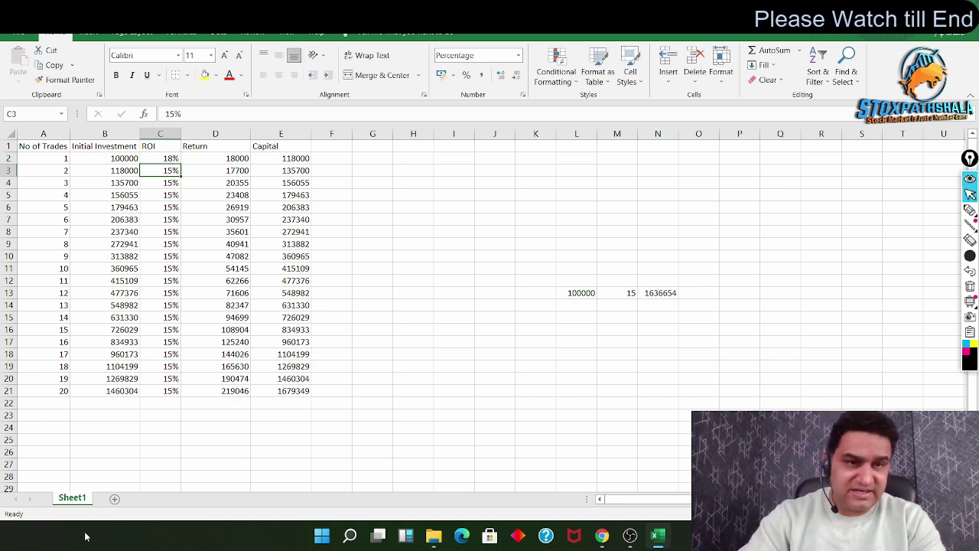
{"action": "left_click", "coordinate": [153, 159]}
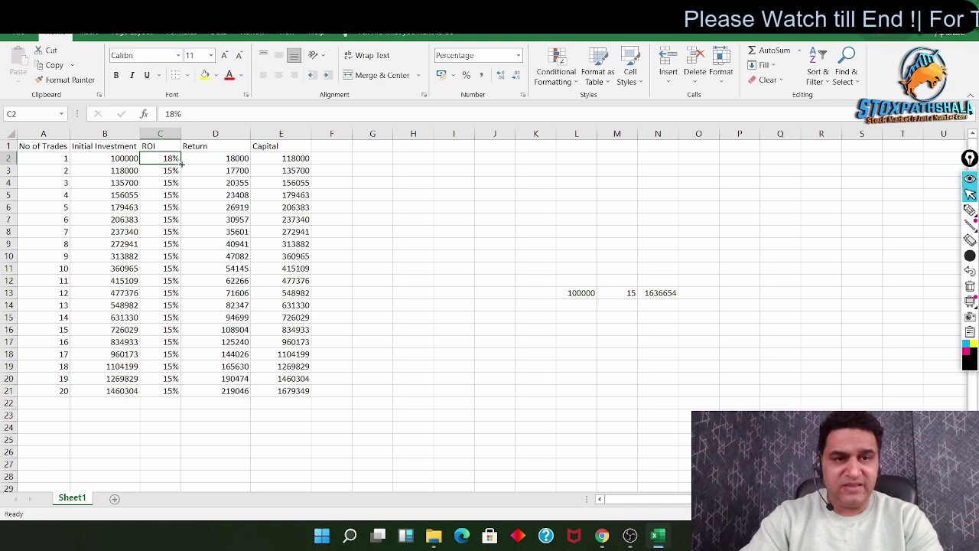
{"action": "double_click", "coordinate": [182, 164]}
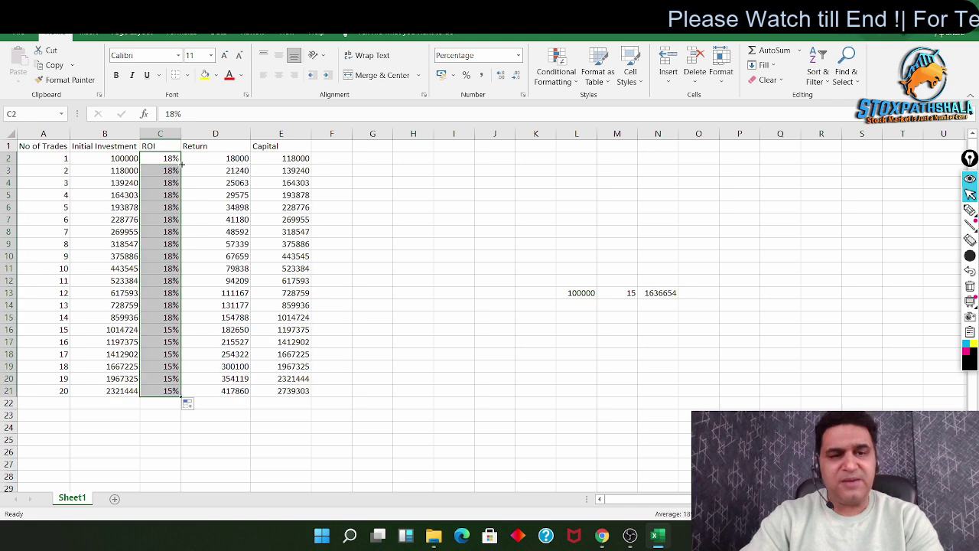
Record the 18% scenario below the 15% one by entering 100000, 18 and 2739303 in cells L14 to N14
{"action": "left_click", "coordinate": [580, 304]}
{"action": "type", "text": "100000"}
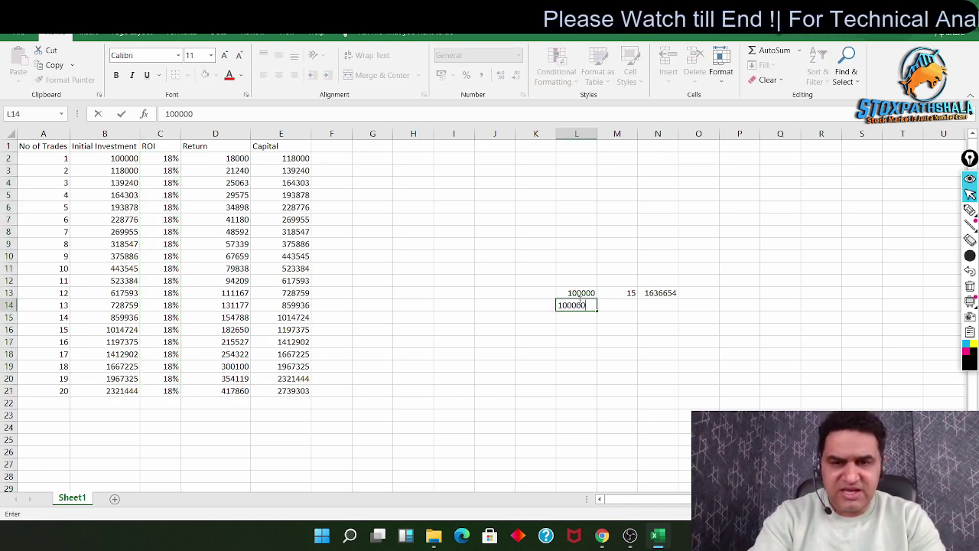
{"action": "key", "text": "Tab"}
{"action": "type", "text": "18"}
{"action": "key", "text": "Tab"}
{"action": "type", "text": "2739303"}
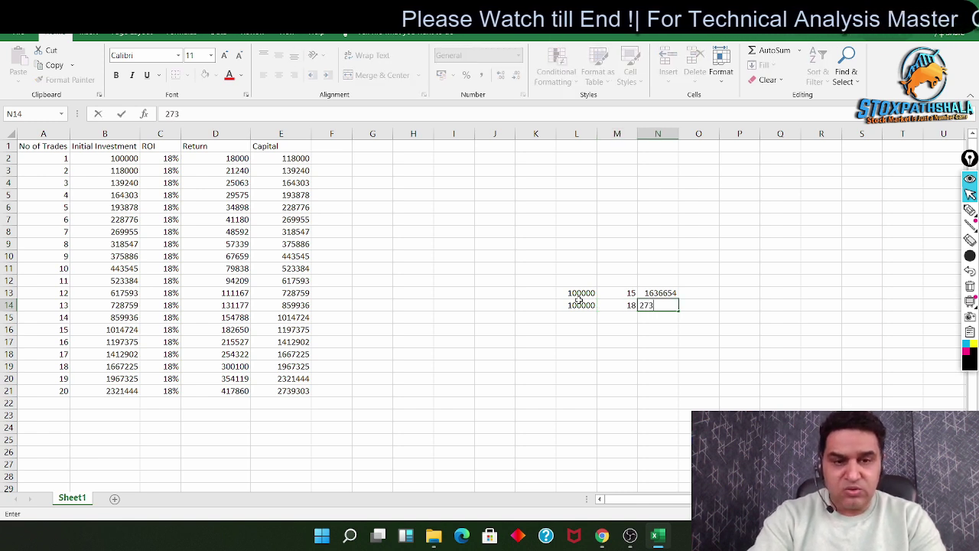
{"action": "key", "text": "Return"}
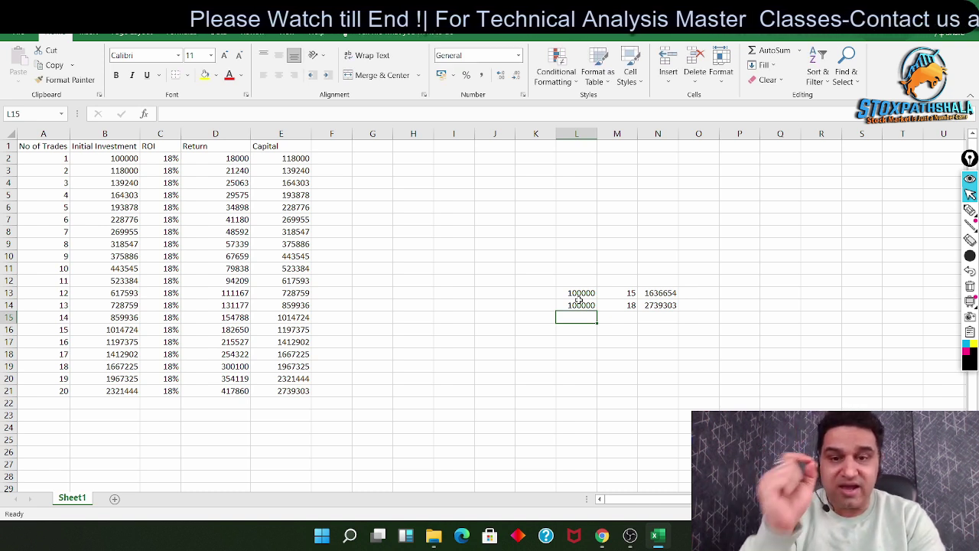
Set the first trade's ROI in C2 to 20% and fill it down the ROI column through trade 20
{"action": "left_click", "coordinate": [164, 158]}
{"action": "type", "text": "20."}
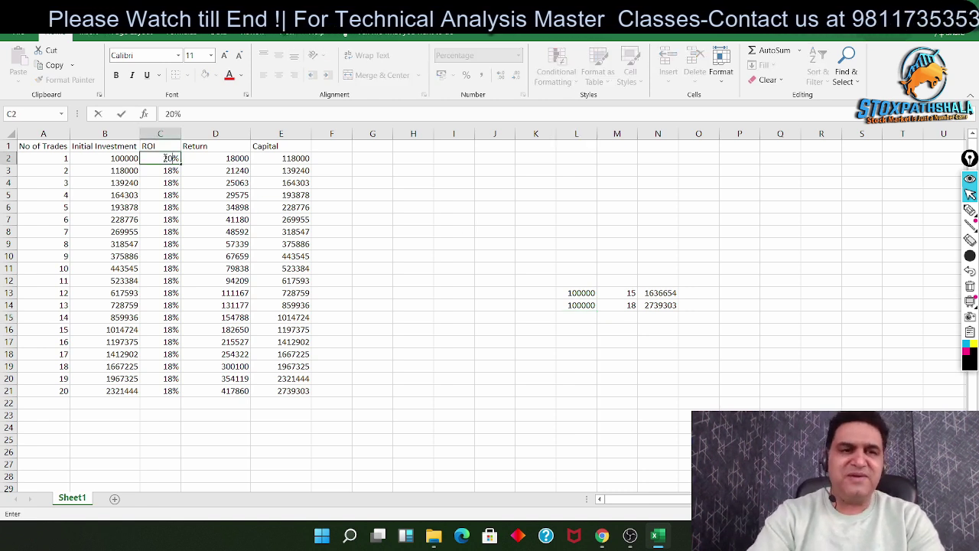
{"action": "key", "text": "Return"}
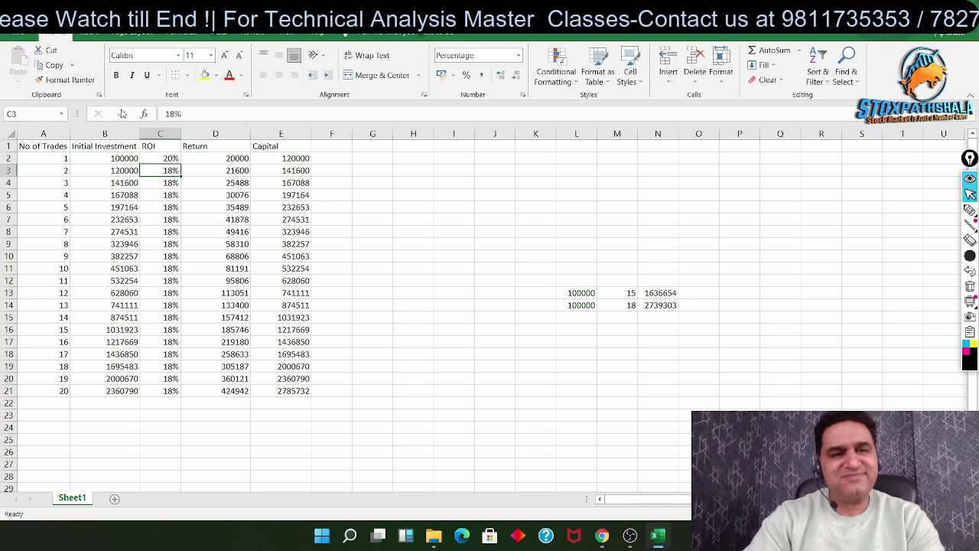
{"action": "left_click", "coordinate": [172, 158]}
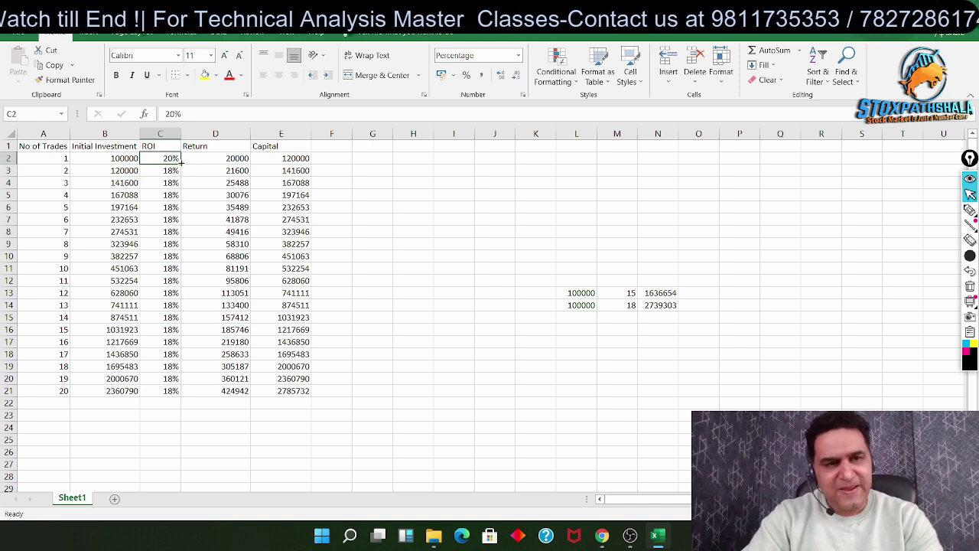
{"action": "double_click", "coordinate": [181, 164]}
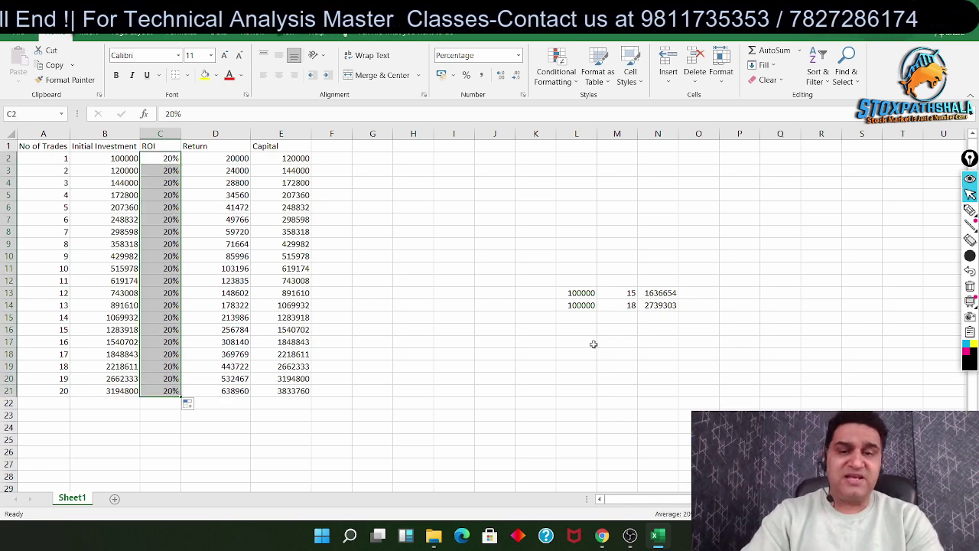
Record the 20% scenario by entering 20 in M15 and 3833760 in N15
{"action": "left_click", "coordinate": [623, 317]}
{"action": "type", "text": "20"}
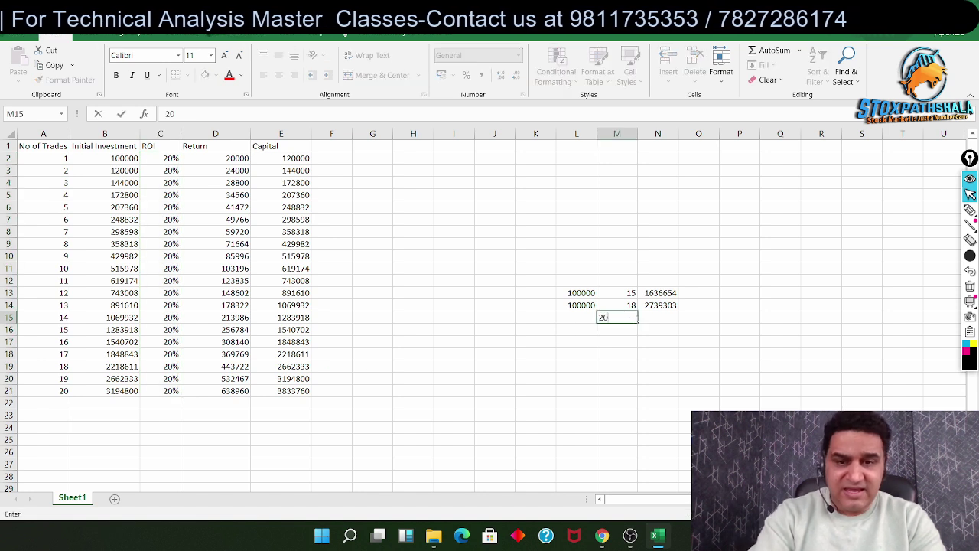
{"action": "left_click", "coordinate": [640, 317]}
{"action": "type", "text": "3833760"}
{"action": "key", "text": "Return"}
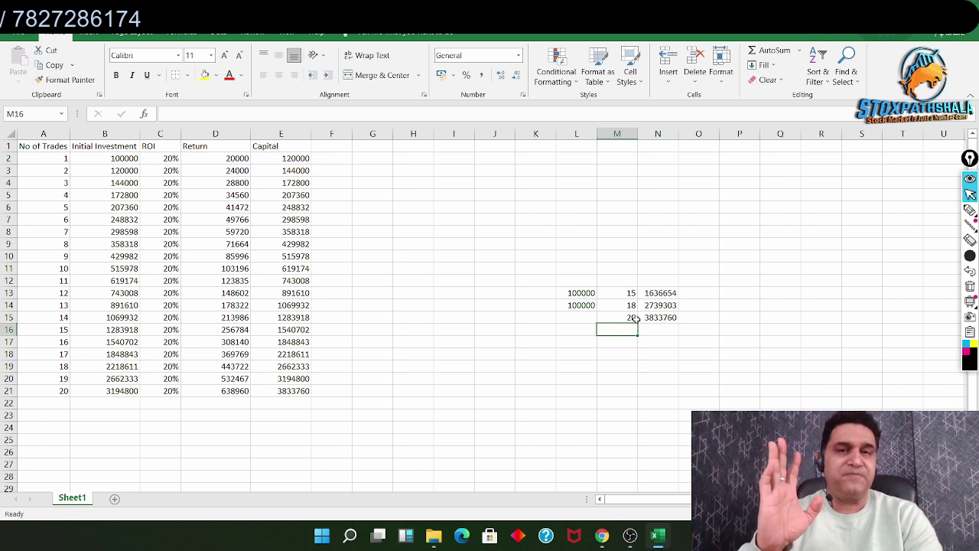
Set the first trade's initial investment in B2 to 500000
{"action": "left_click", "coordinate": [131, 158]}
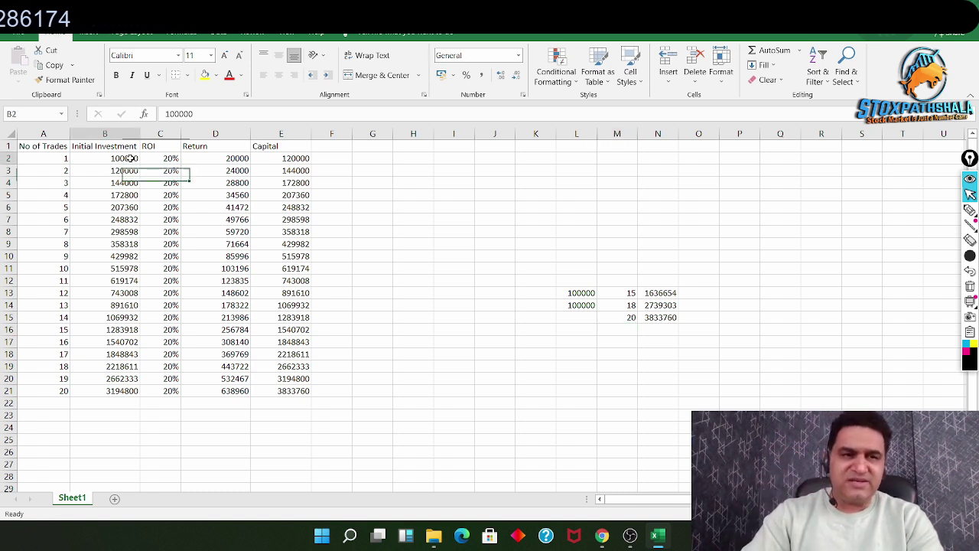
{"action": "type", "text": "50000"}
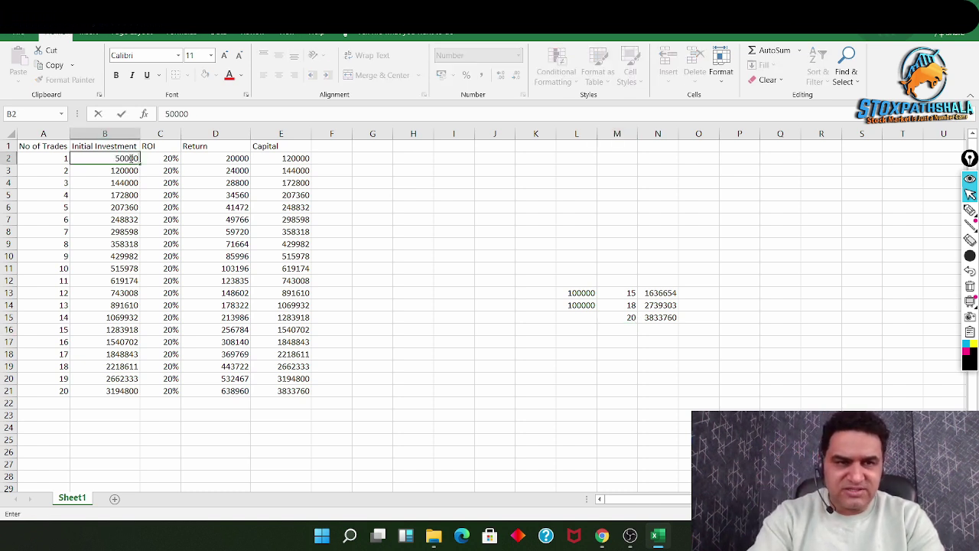
{"action": "type", "text": "0"}
{"action": "key", "text": "Tab"}
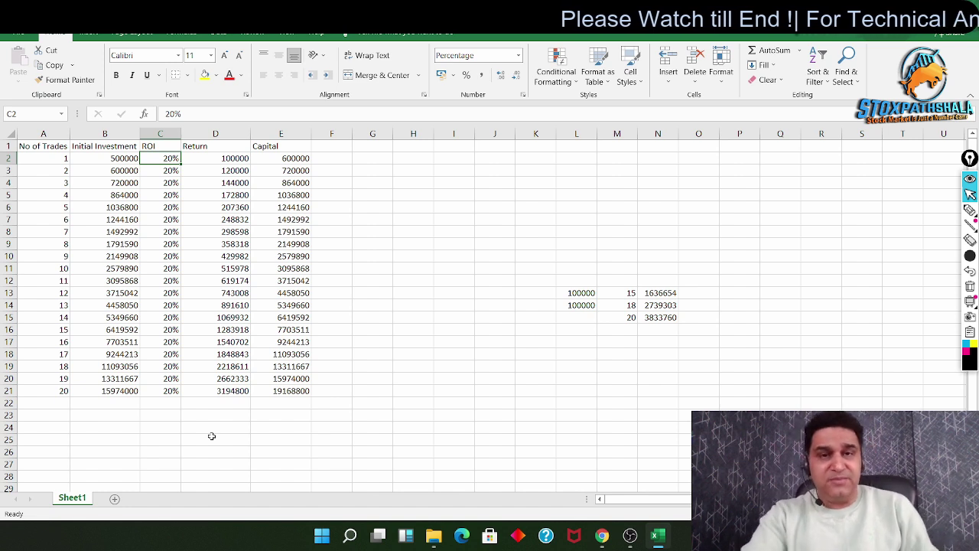
Change the ROI for the 500000 investment to 18% in C2 and copy it down through trade 20
{"action": "type", "text": "18"}
{"action": "key", "text": "Return"}
{"action": "key", "text": "Left"}
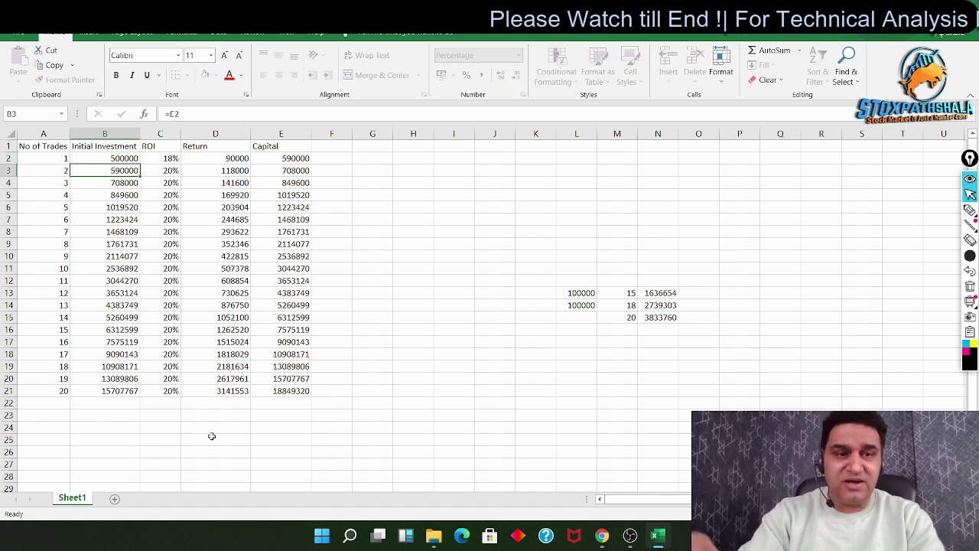
{"action": "left_click", "coordinate": [172, 173]}
{"action": "left_click", "coordinate": [173, 158]}
{"action": "double_click", "coordinate": [180, 163]}
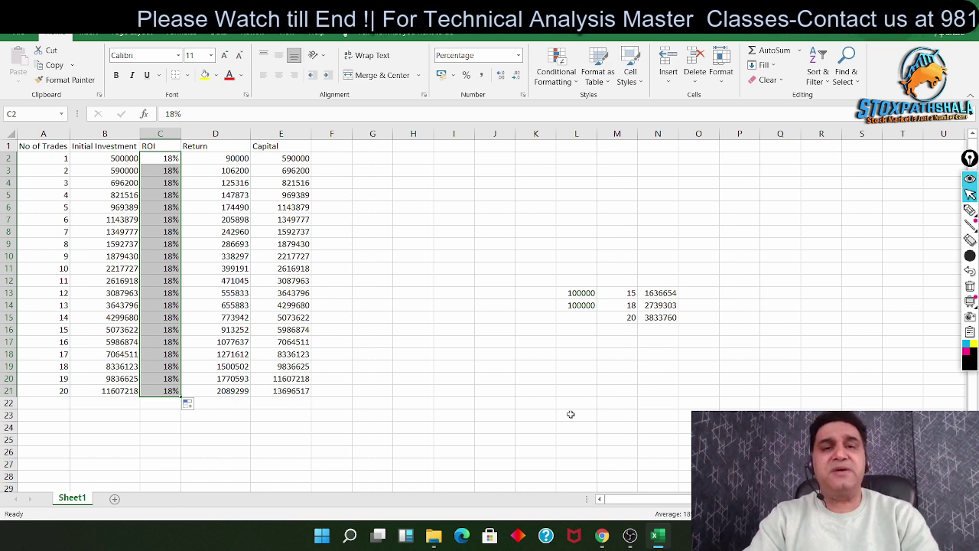
{"action": "left_click", "coordinate": [582, 354]}
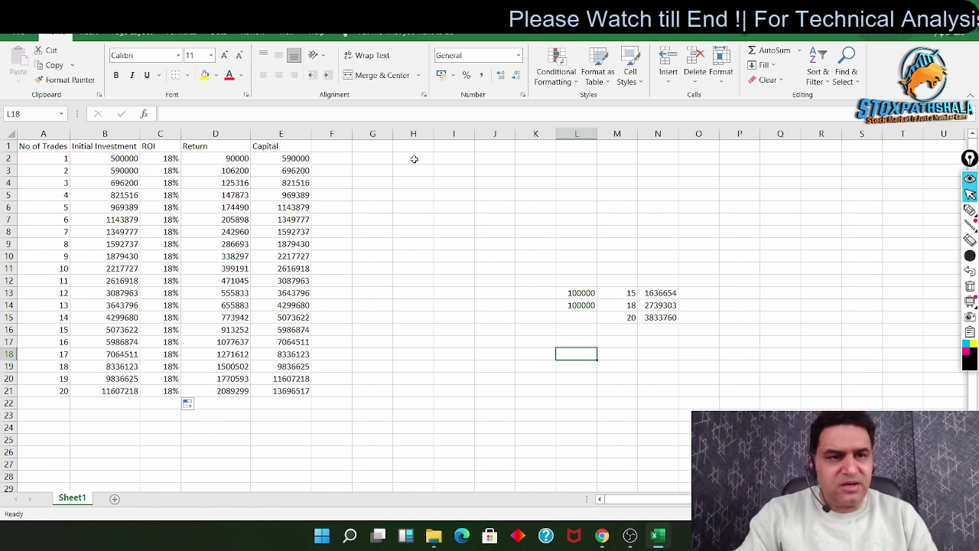
{"action": "left_click_drag", "start_coordinate": [51, 158], "coordinate": [57, 193]}
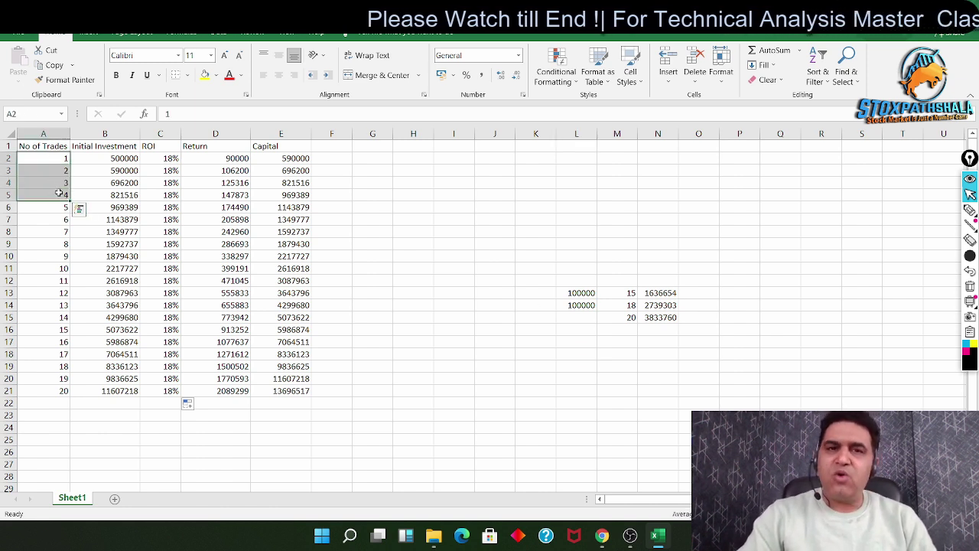
{"action": "left_click", "coordinate": [165, 159]}
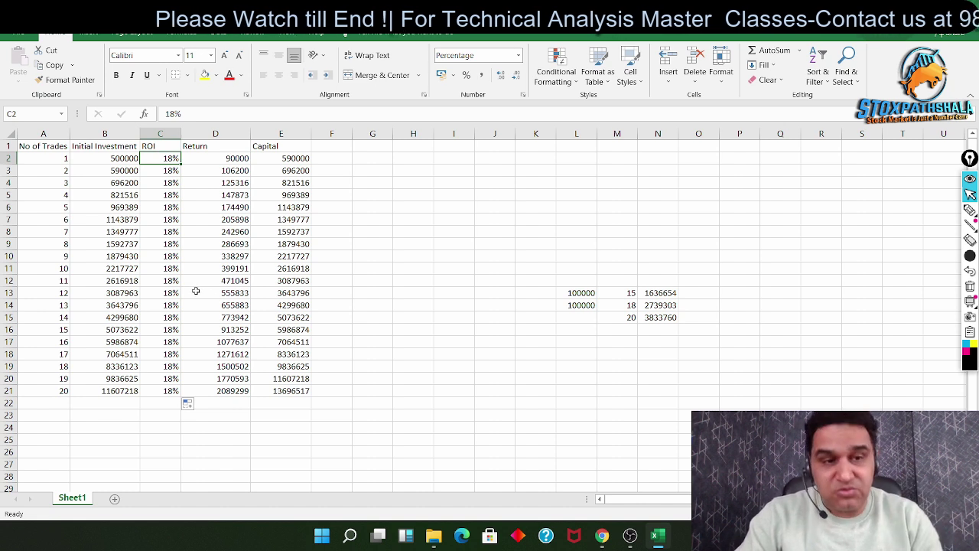
{"action": "left_click_drag", "start_coordinate": [61, 158], "coordinate": [68, 394]}
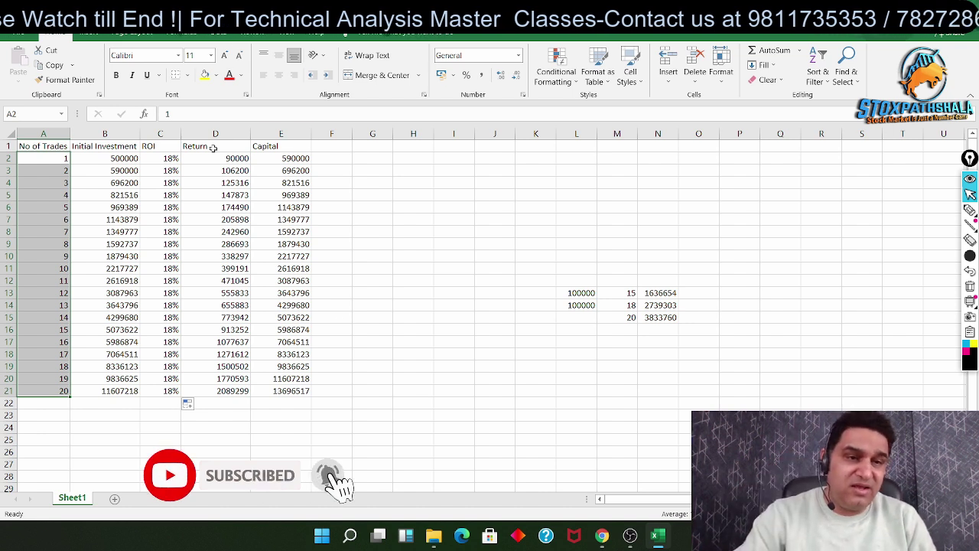
{"action": "left_click_drag", "start_coordinate": [63, 158], "coordinate": [59, 390]}
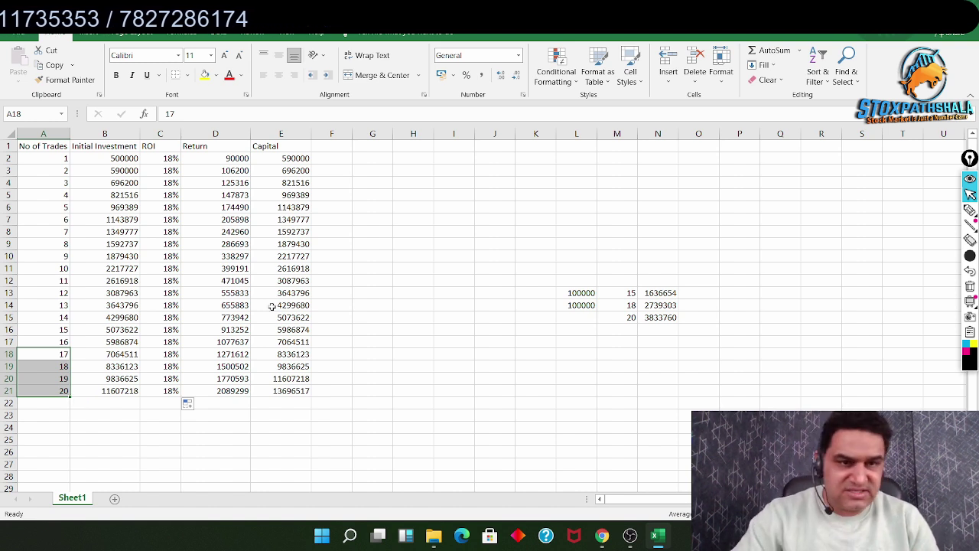
Set the first trade's ROI to 22%, fill it down through trade 20 and check the final capital in E21
{"action": "left_click", "coordinate": [168, 158]}
{"action": "type", "text": "22"}
{"action": "key", "text": "Return"}
{"action": "left_click", "coordinate": [163, 158]}
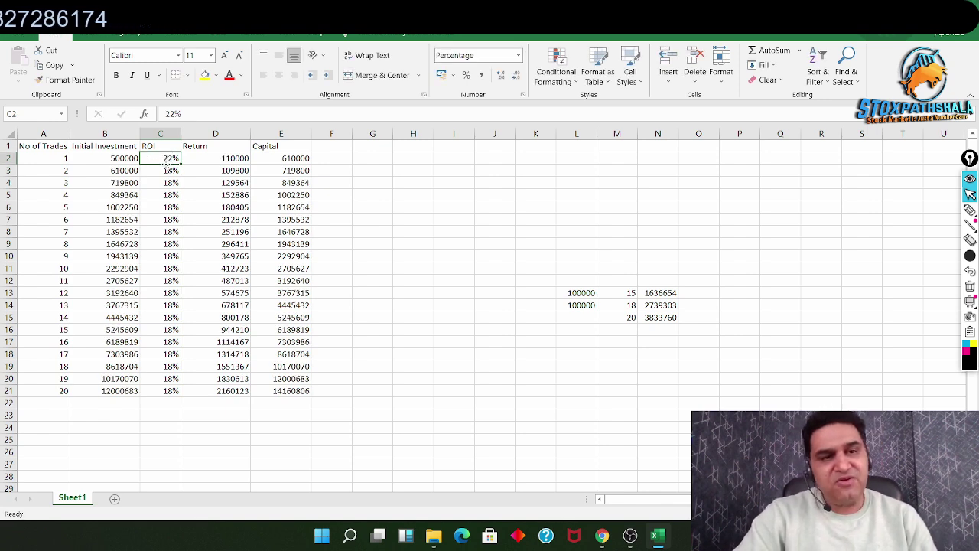
{"action": "double_click", "coordinate": [182, 165]}
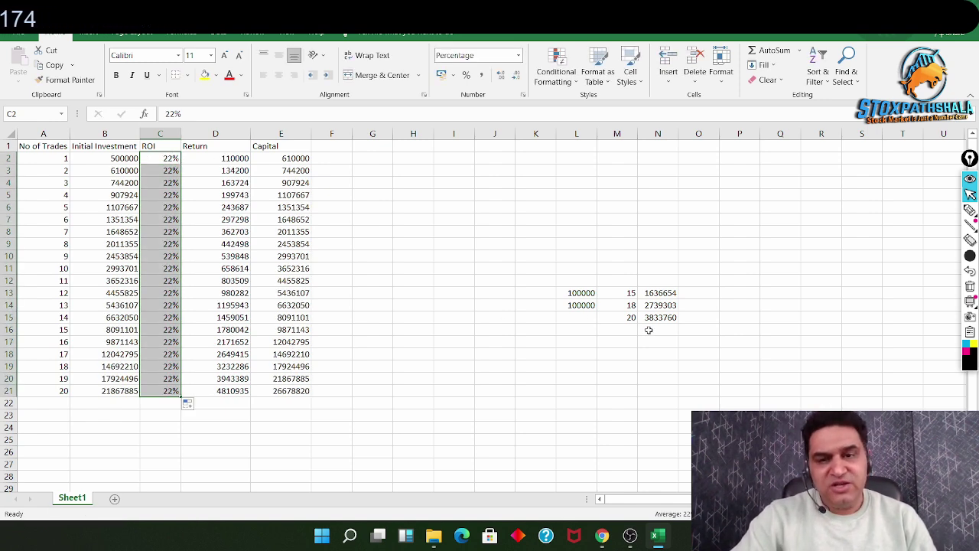
{"action": "left_click", "coordinate": [295, 393]}
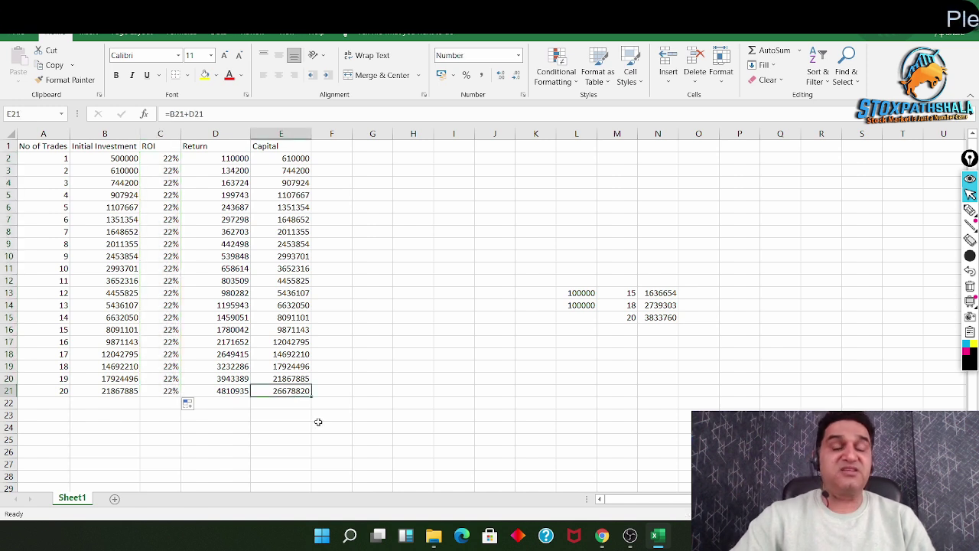